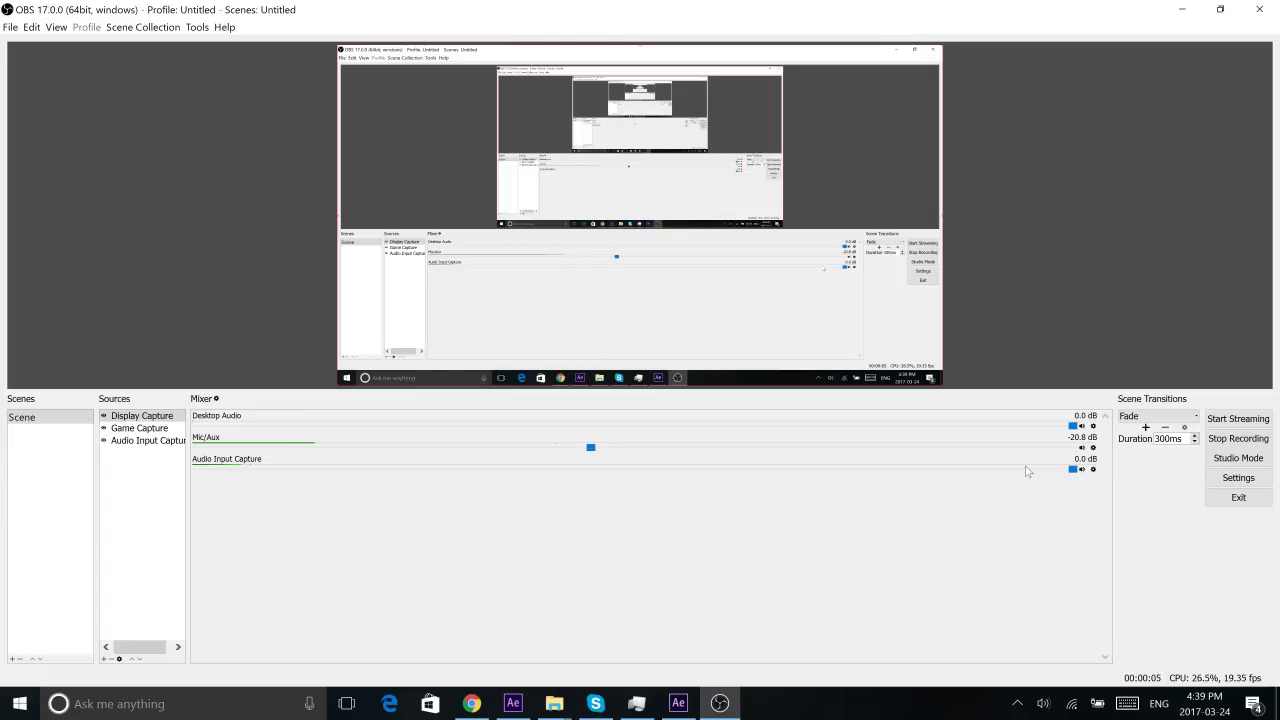
# Step: Minimize OBS to reveal the desktop and bring up the running After Effects window preview
pyautogui.click(1183, 9)
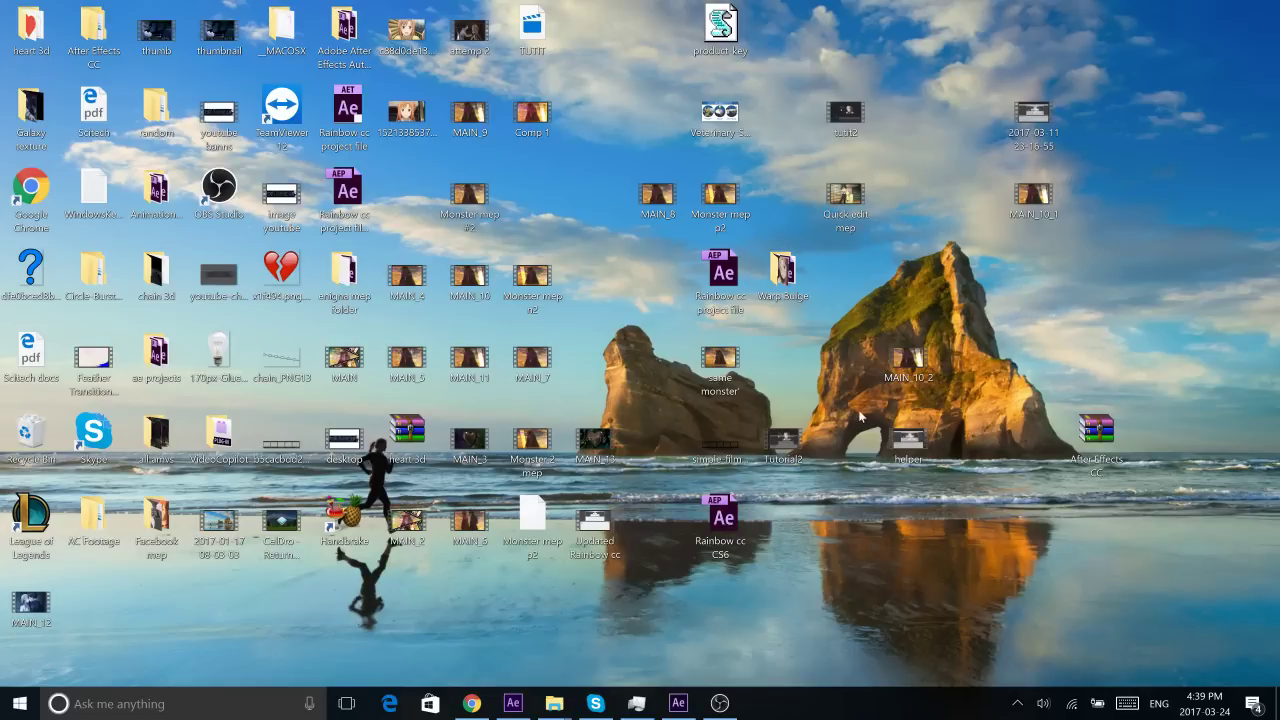
pyautogui.moveTo(670, 706)
pyautogui.moveTo(1115, 563); pyautogui.dragTo(1016, 412)
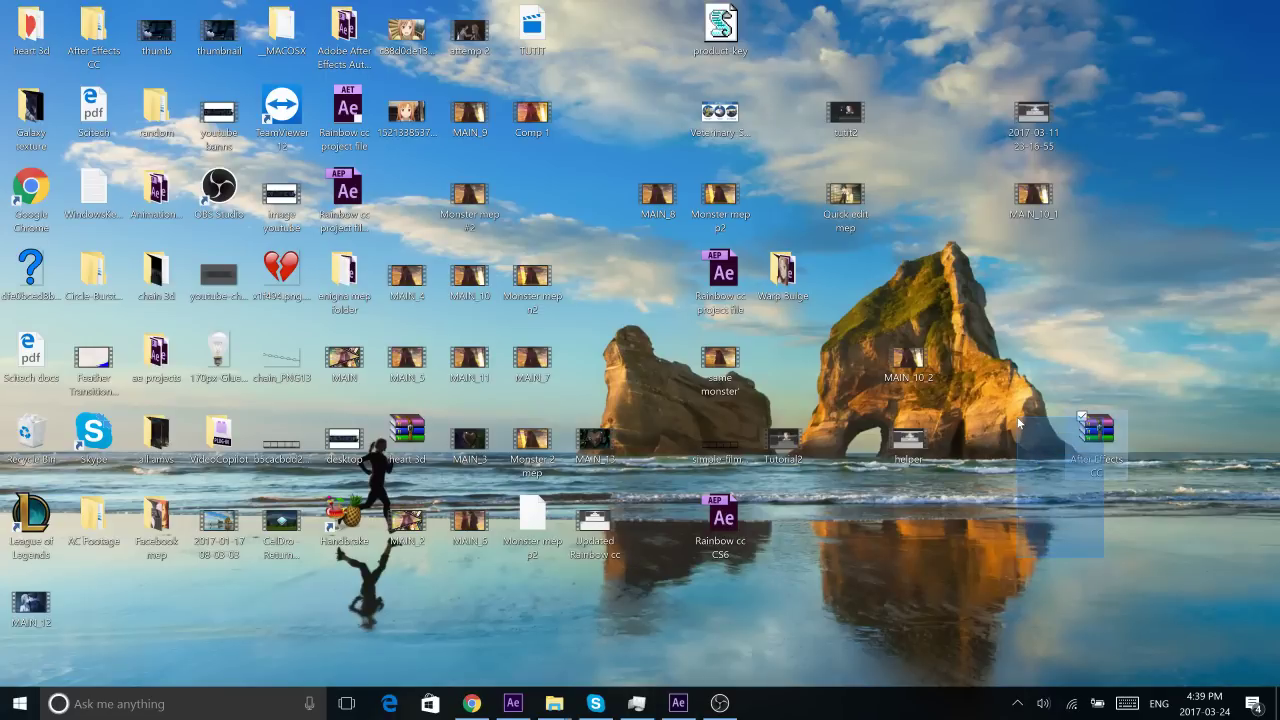
pyautogui.moveTo(977, 589); pyautogui.dragTo(975, 550)
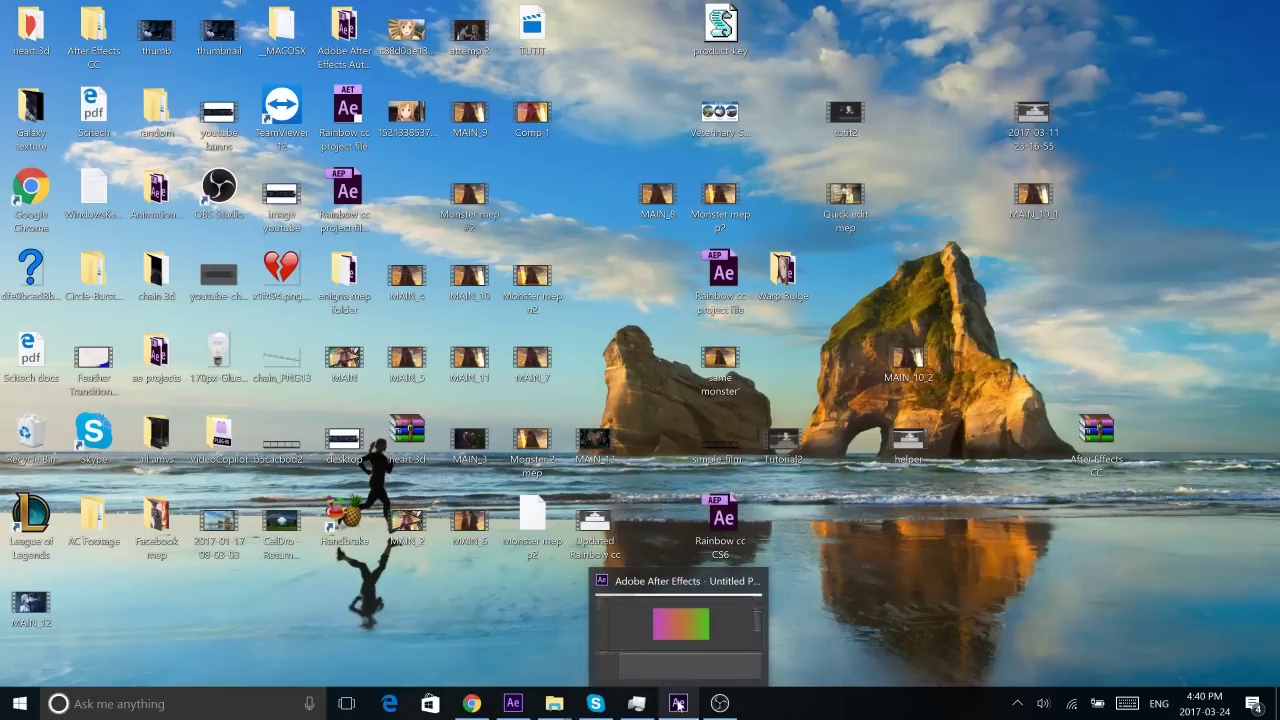
pyautogui.click(679, 710)
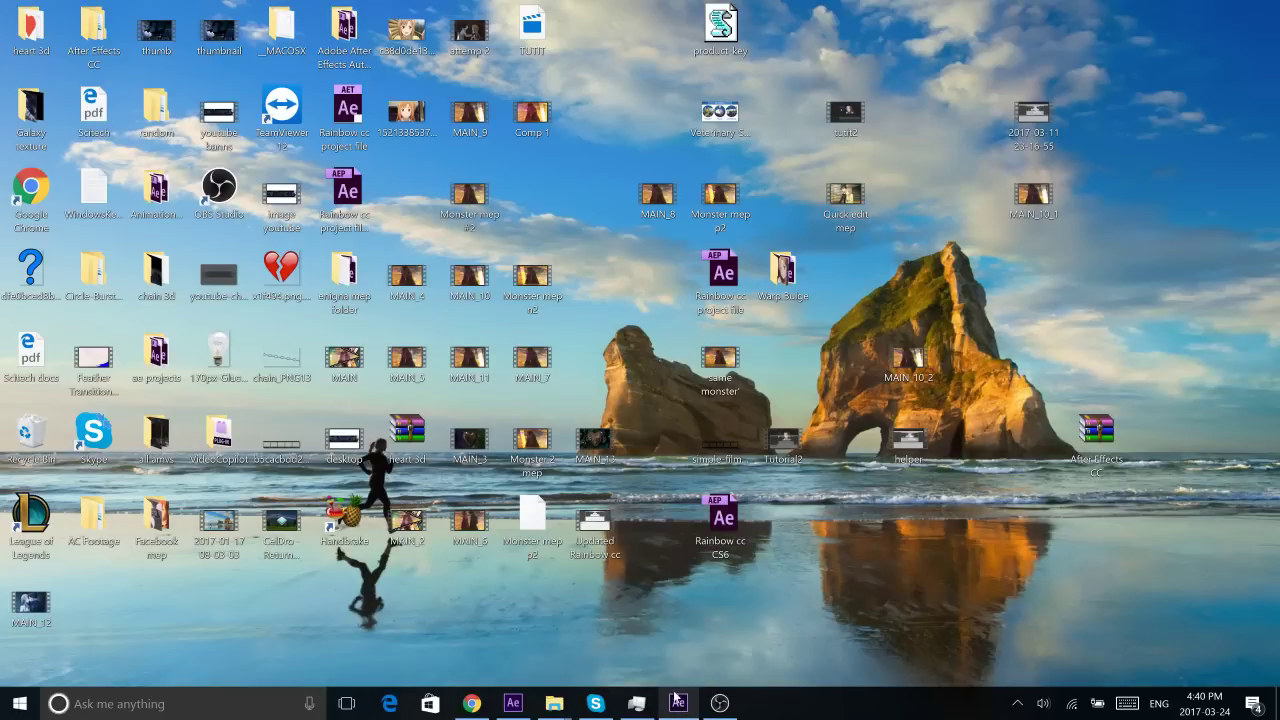
# Step: Bring the Untitled Project window forward, stop the gradient preview, and return to the start
pyautogui.doubleClick(736, 538)
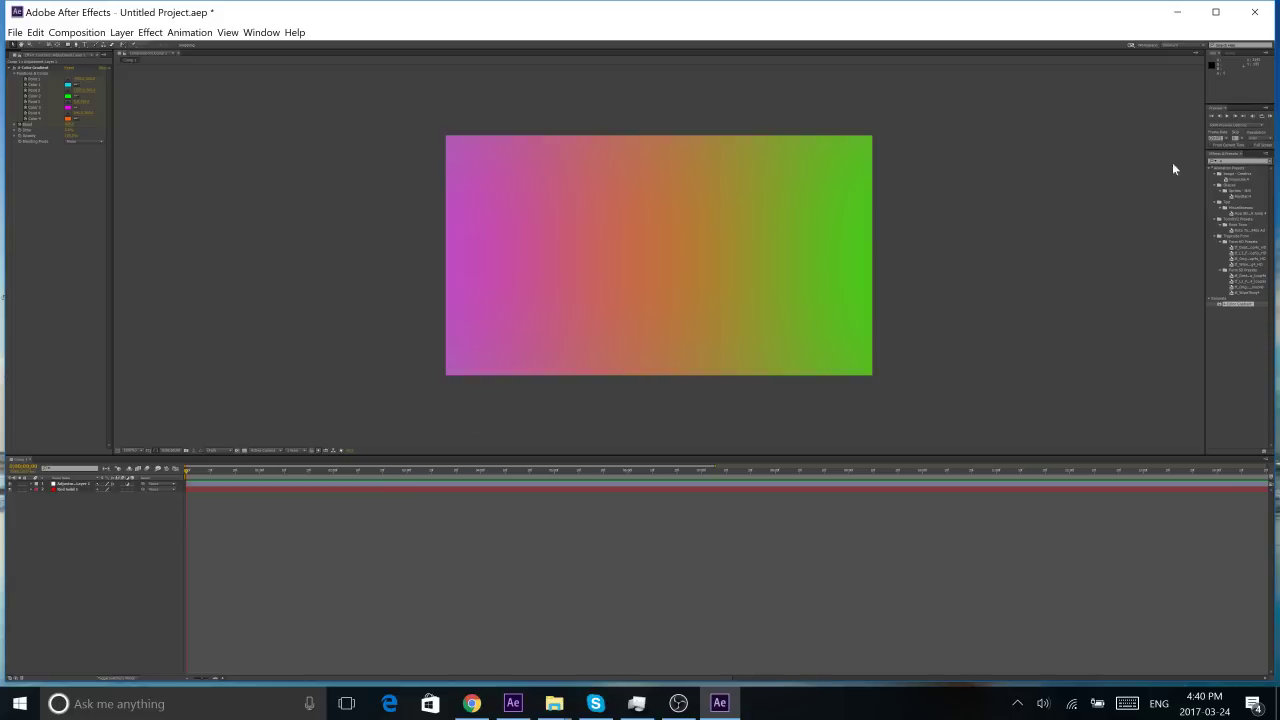
pyautogui.click(1229, 115)
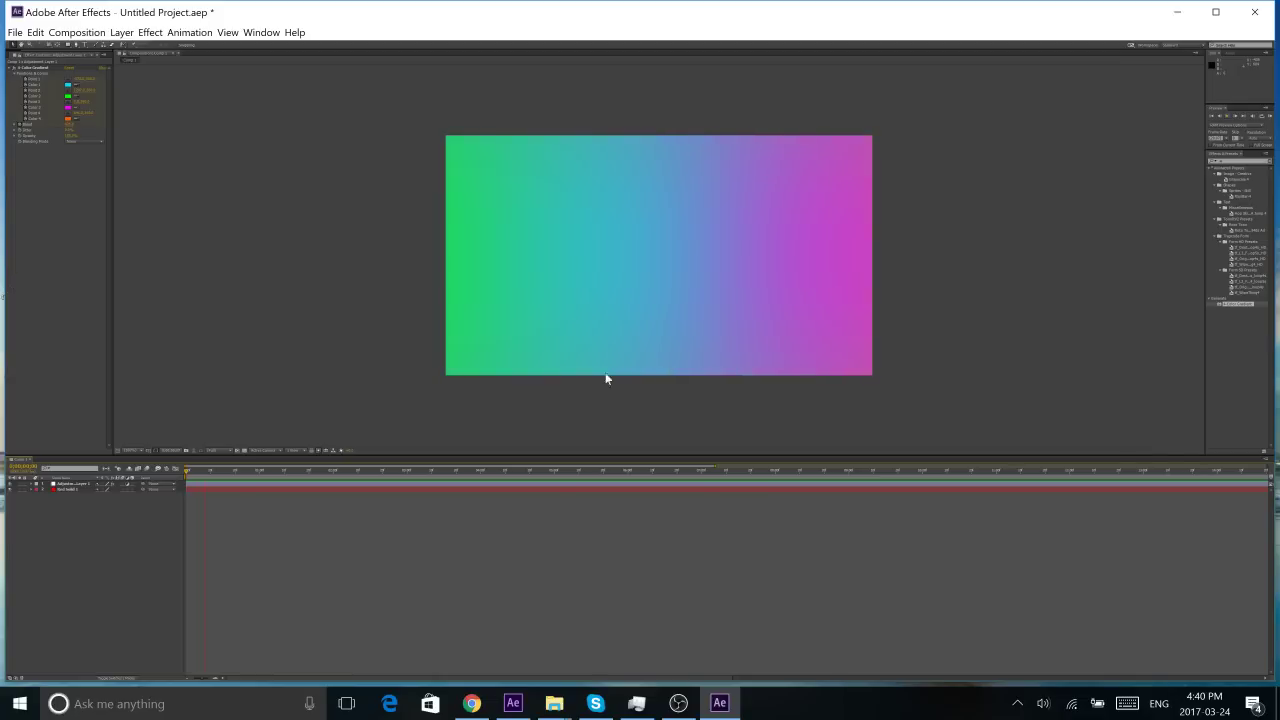
pyautogui.click(186, 472)
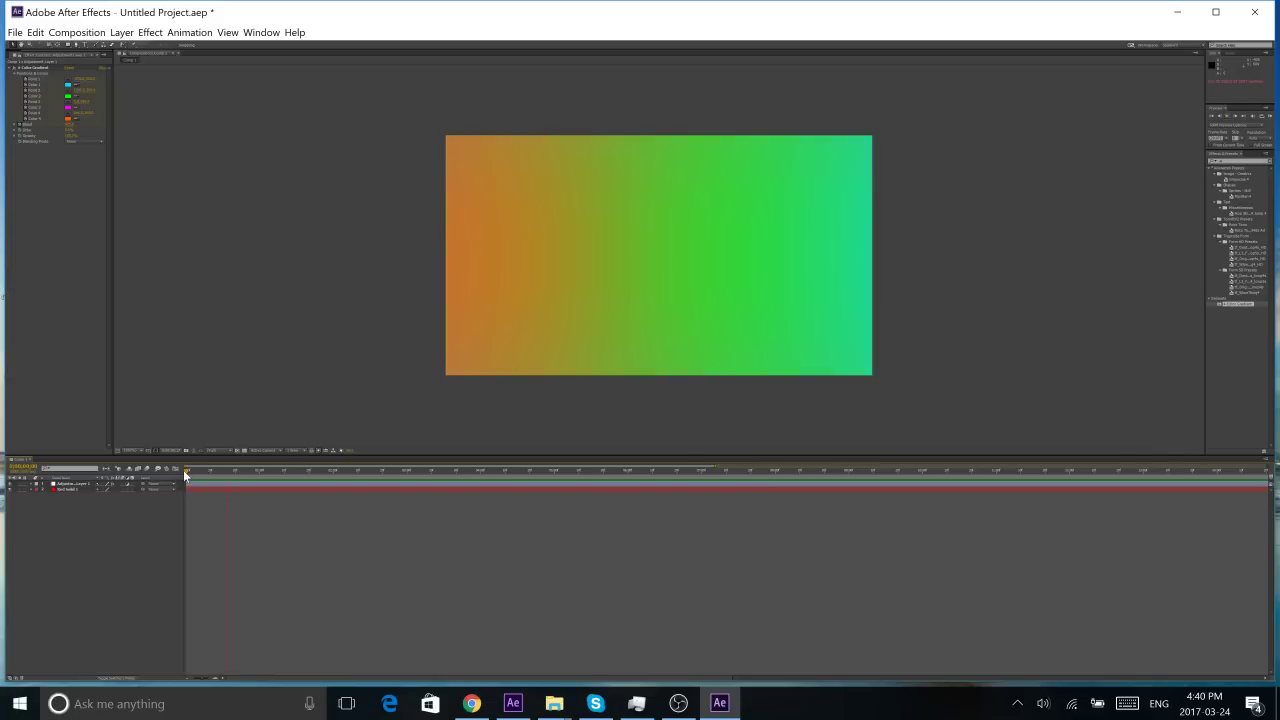
# Step: Save a CS6-compatible copy of the project as 'Rainbow cc CS6' and minimize After Effects
pyautogui.click(16, 34)
pyautogui.moveTo(75, 160)
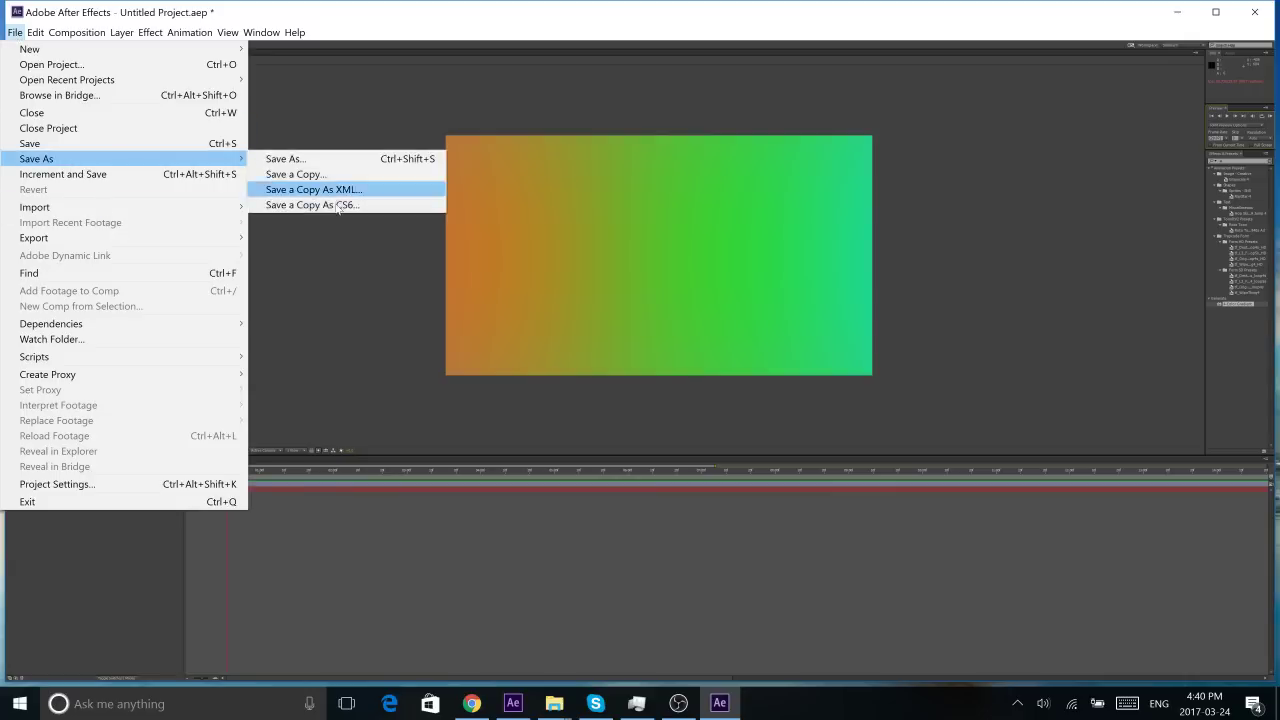
pyautogui.click(395, 210)
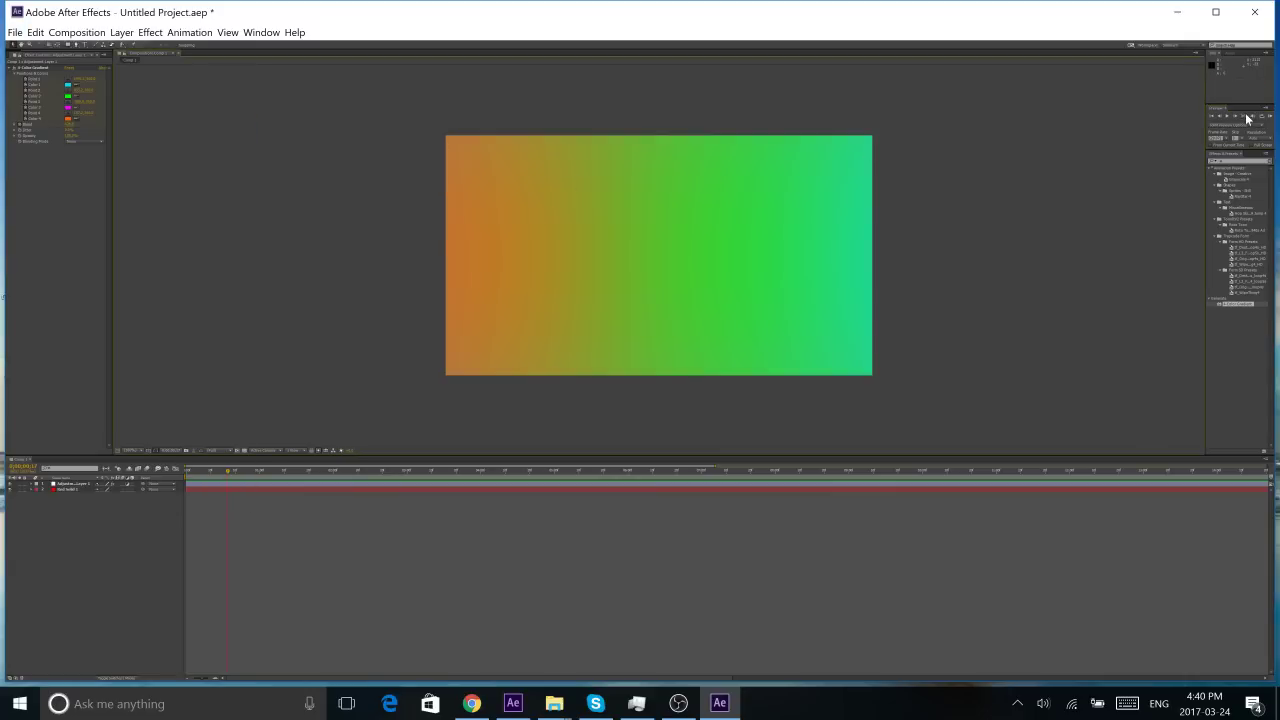
pyautogui.click(1180, 10)
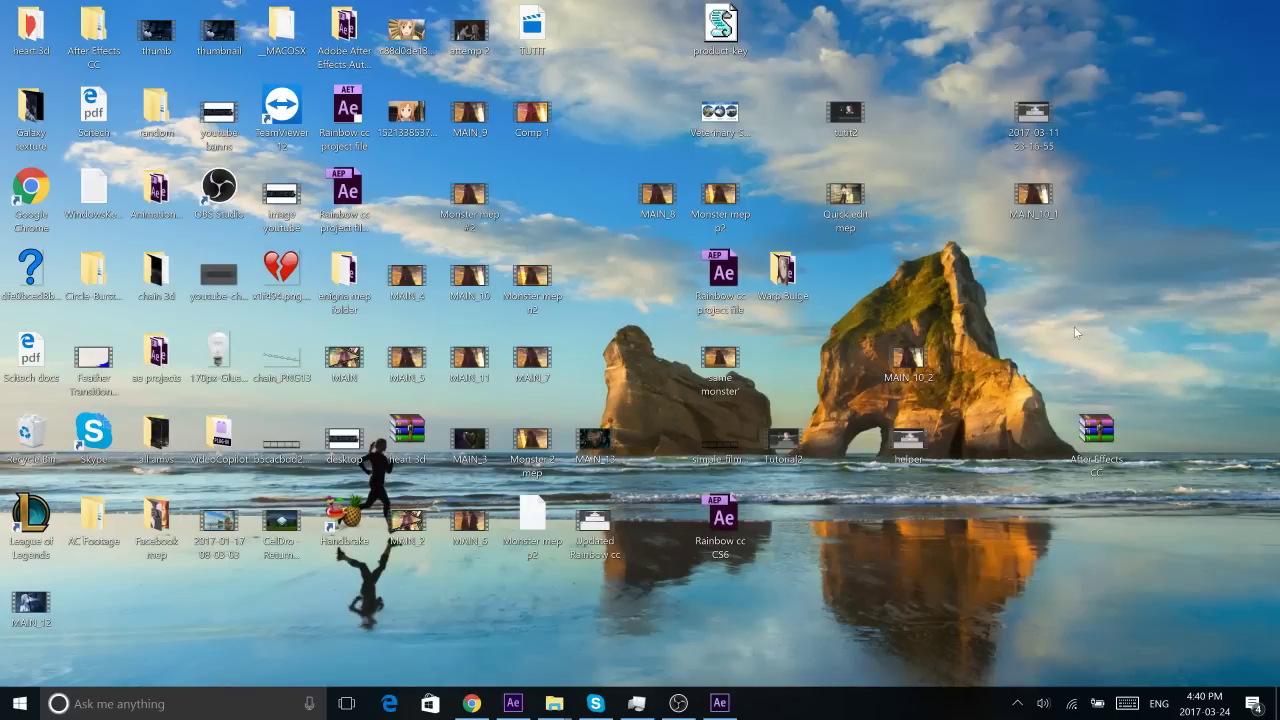
pyautogui.moveTo(1123, 79); pyautogui.dragTo(1092, 74)
# Step: Restore the converted Rainbow project, scrub Comp 1 back to frame one, and select the 4-Color Gradient effect
pyautogui.click(515, 702)
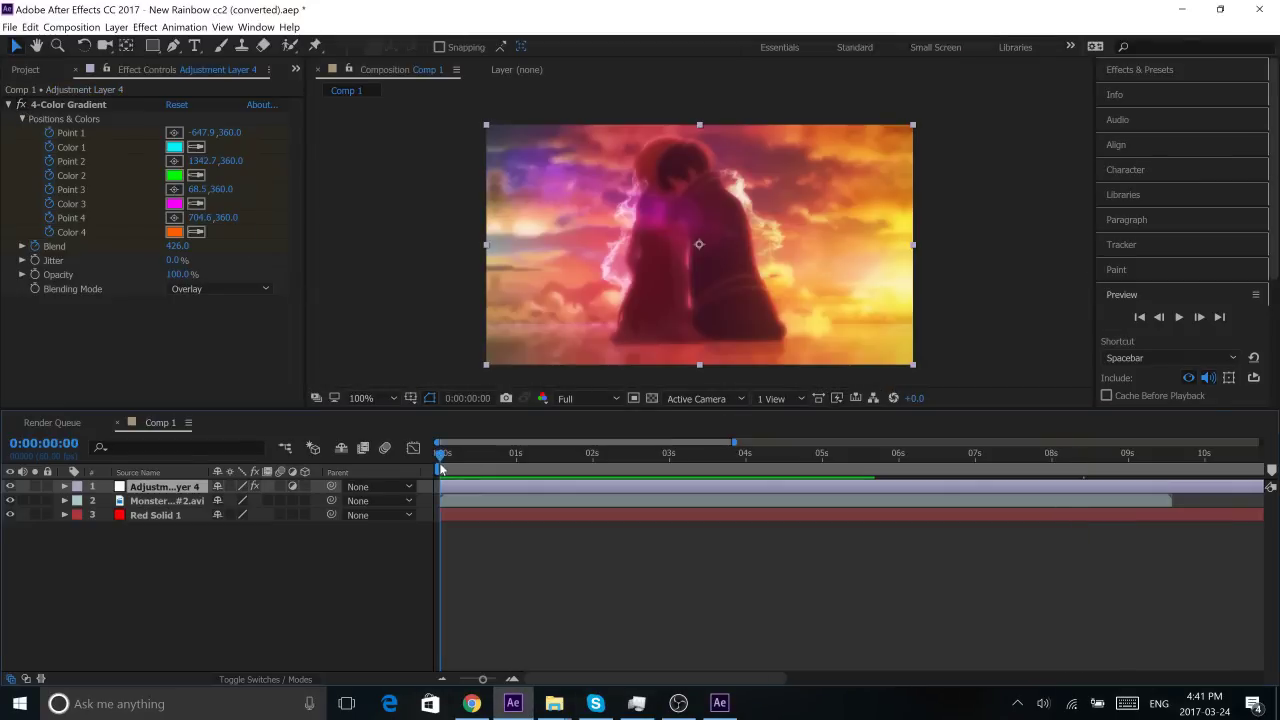
pyautogui.click(438, 460)
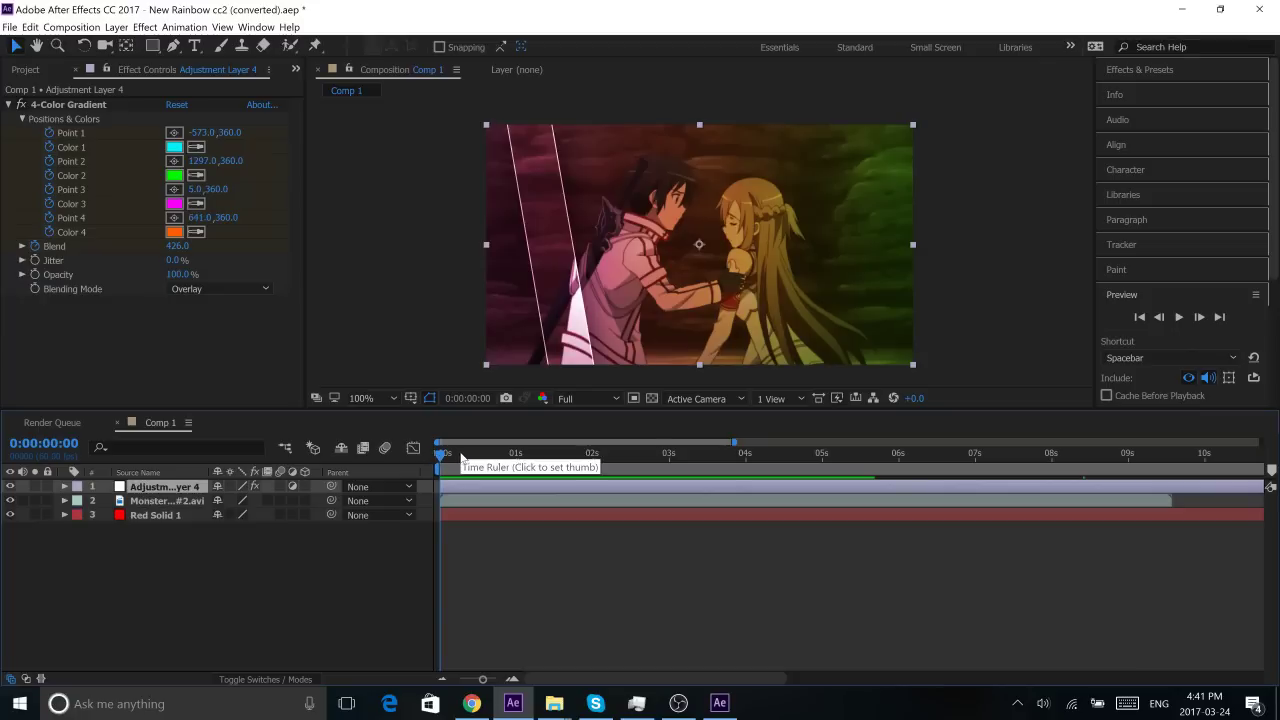
pyautogui.moveTo(446, 457); pyautogui.dragTo(591, 456)
pyautogui.press('Home')
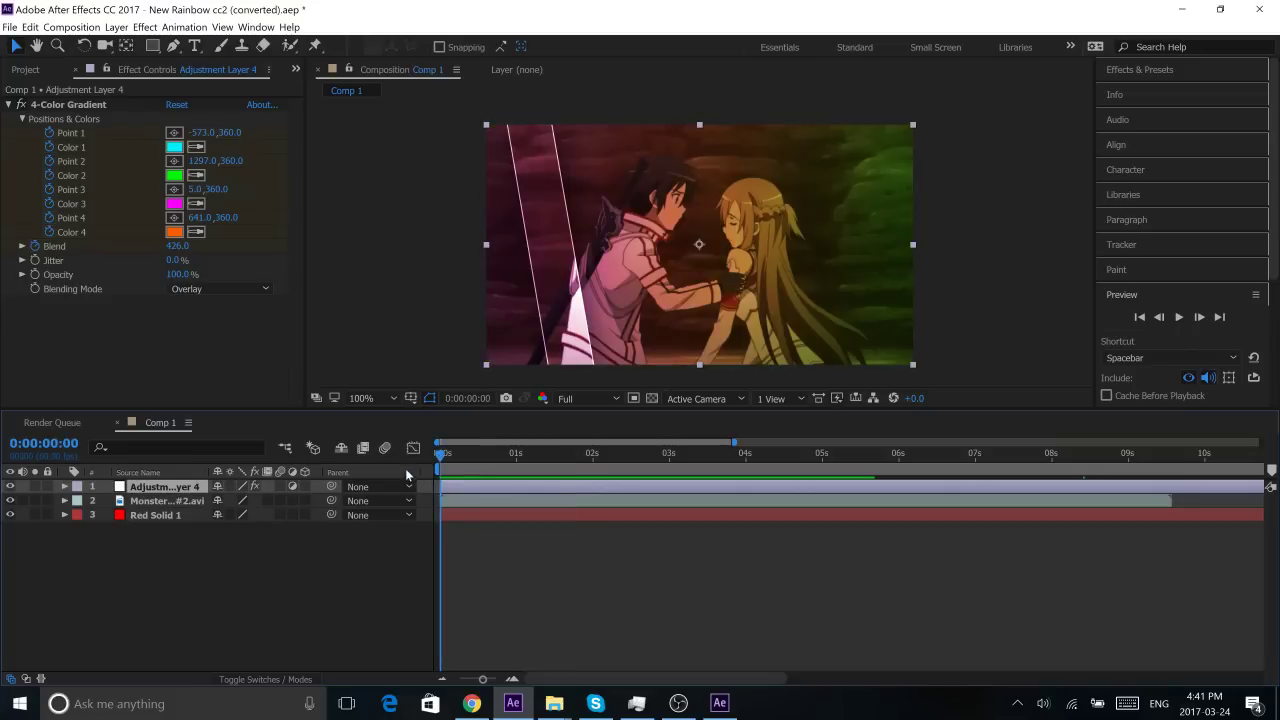
pyautogui.click(72, 103)
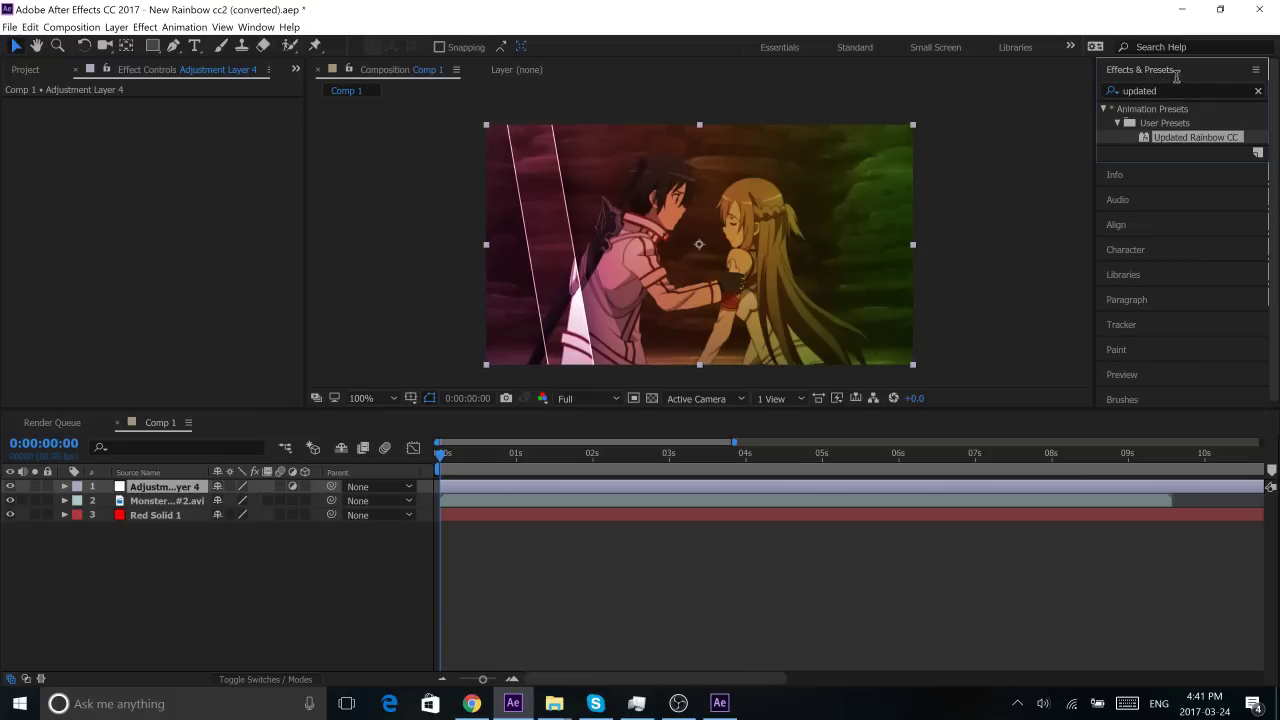
# Step: Apply the Updated Rainbow CC preset to Adjustment Layer 4 and set its blending mode to Overlay
pyautogui.click(1151, 90)
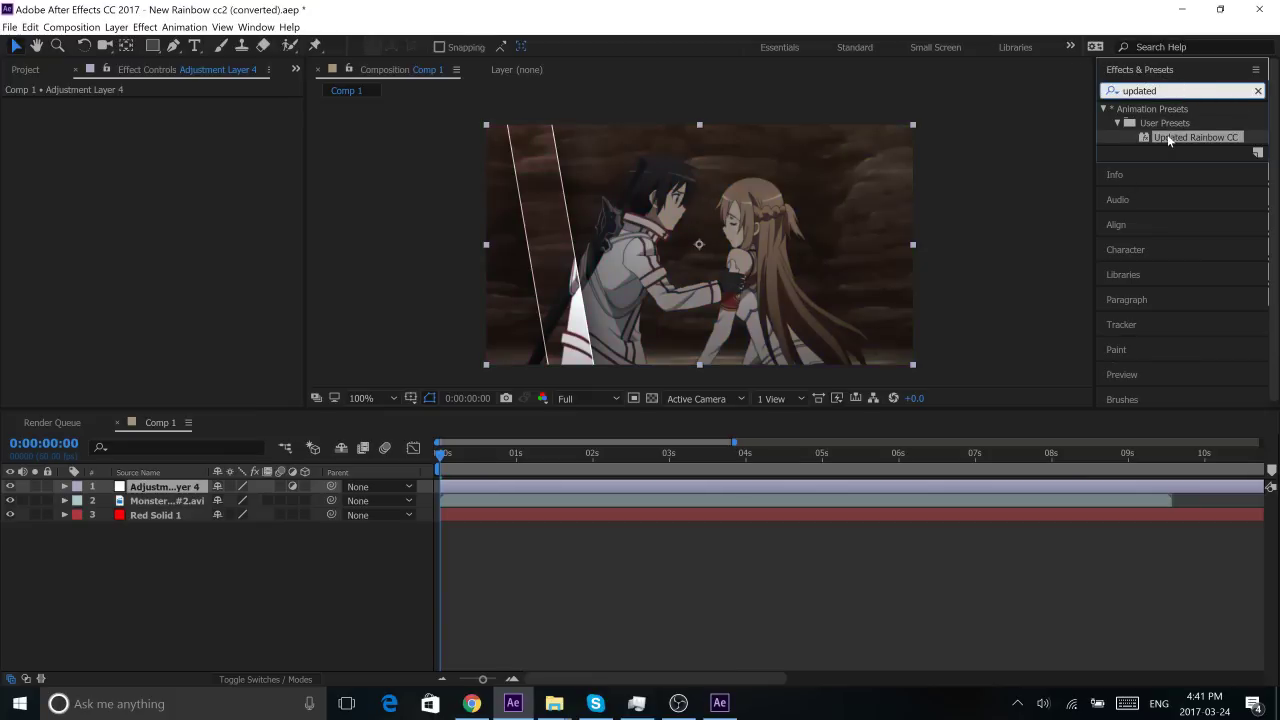
pyautogui.moveTo(1198, 138); pyautogui.dragTo(473, 486)
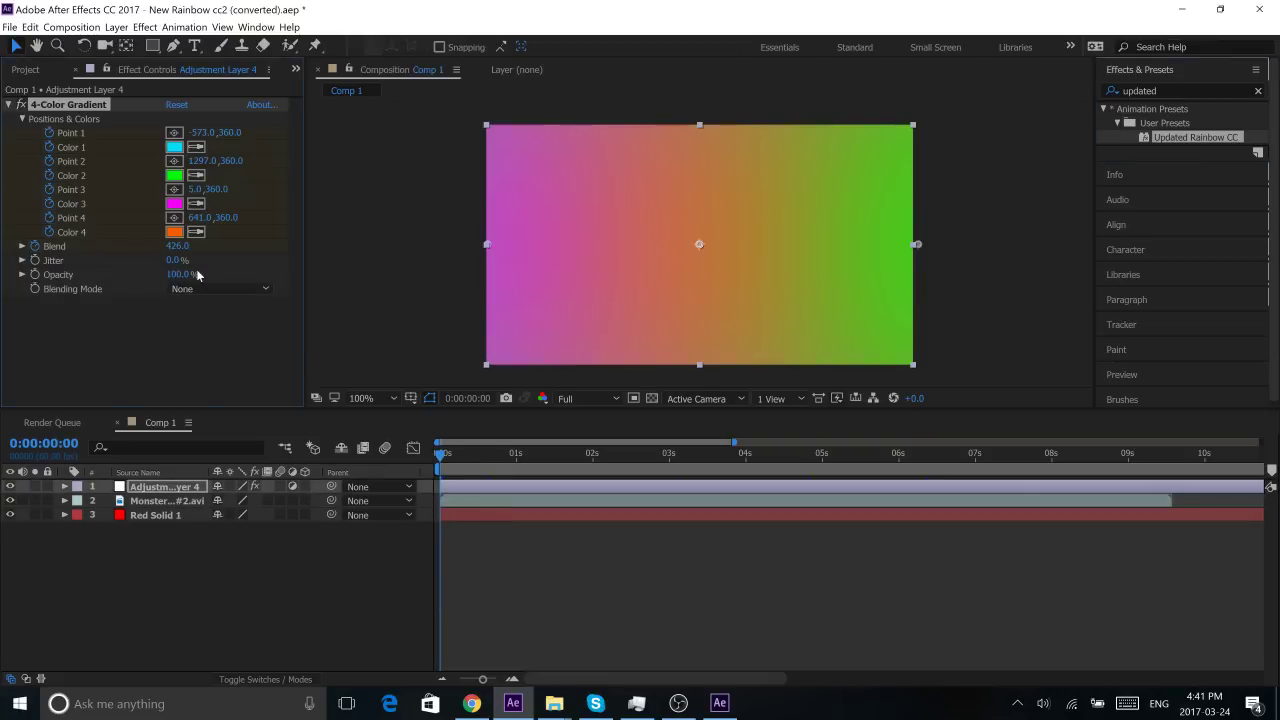
pyautogui.click(222, 289)
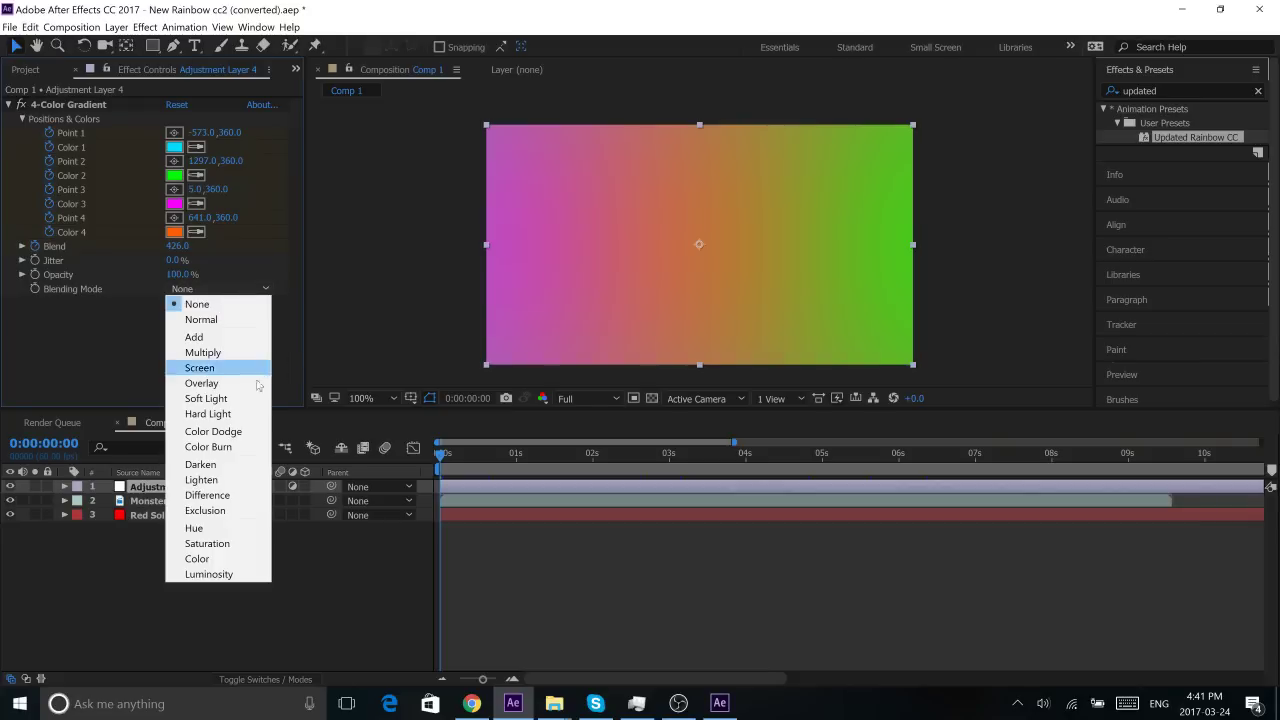
pyautogui.click(238, 381)
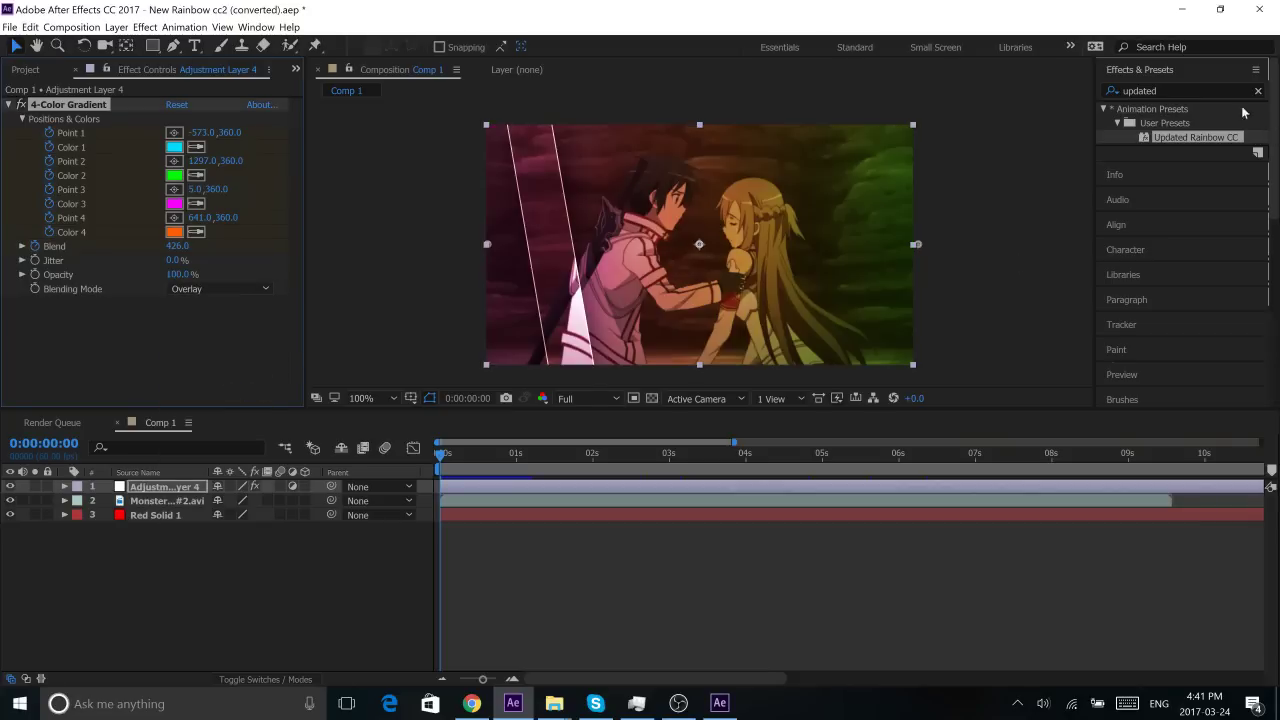
# Step: Collapse the Effects & Presets list and play the composition from the Preview panel
pyautogui.click(1150, 70)
pyautogui.click(1135, 295)
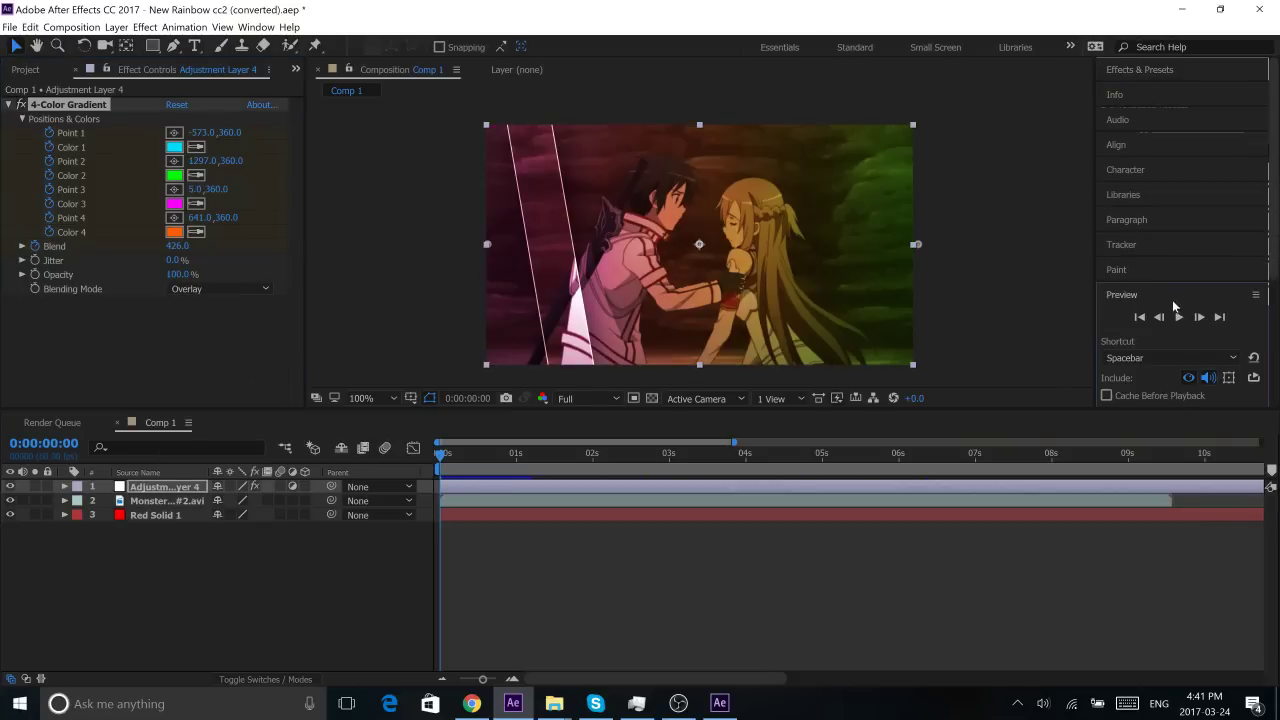
pyautogui.click(1180, 318)
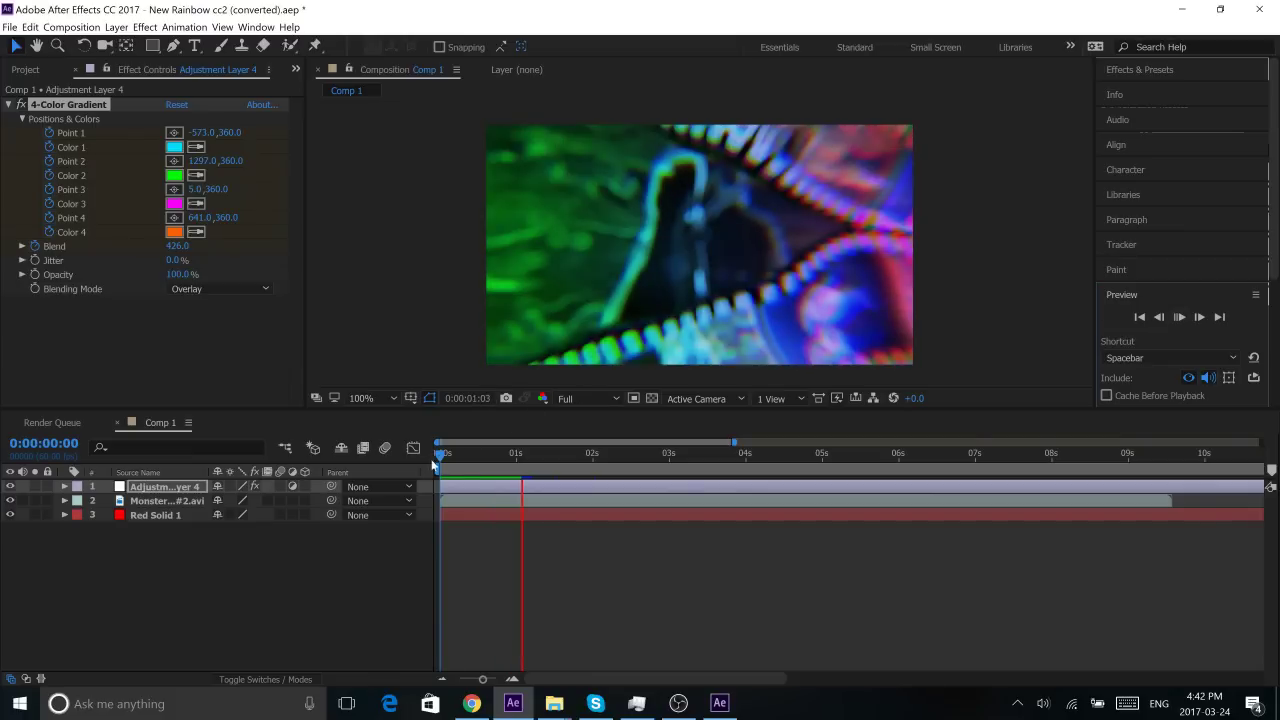
# Step: Stop playback and return Comp 1 to its first frame
pyautogui.click(437, 458)
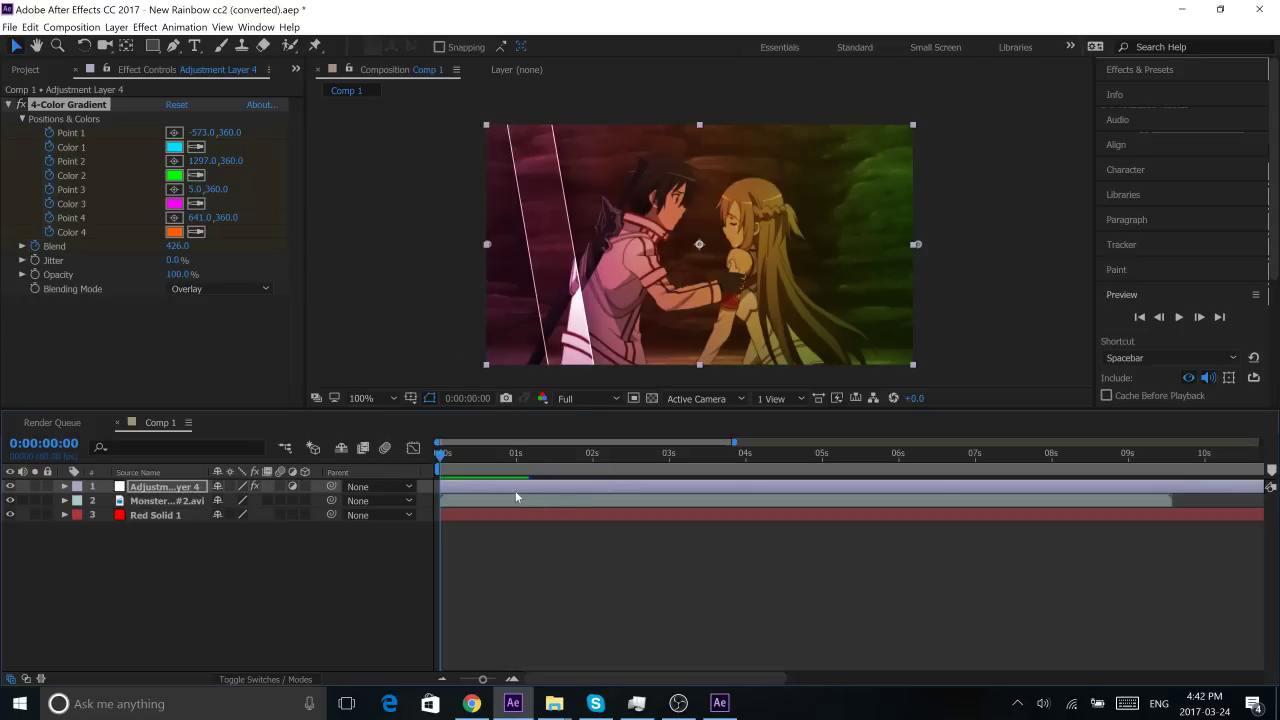
# Step: Reveal the gradient's keyframes, zoom the timeline to about 14 seconds, and scrub to 0:00:06:21
pyautogui.press('u')
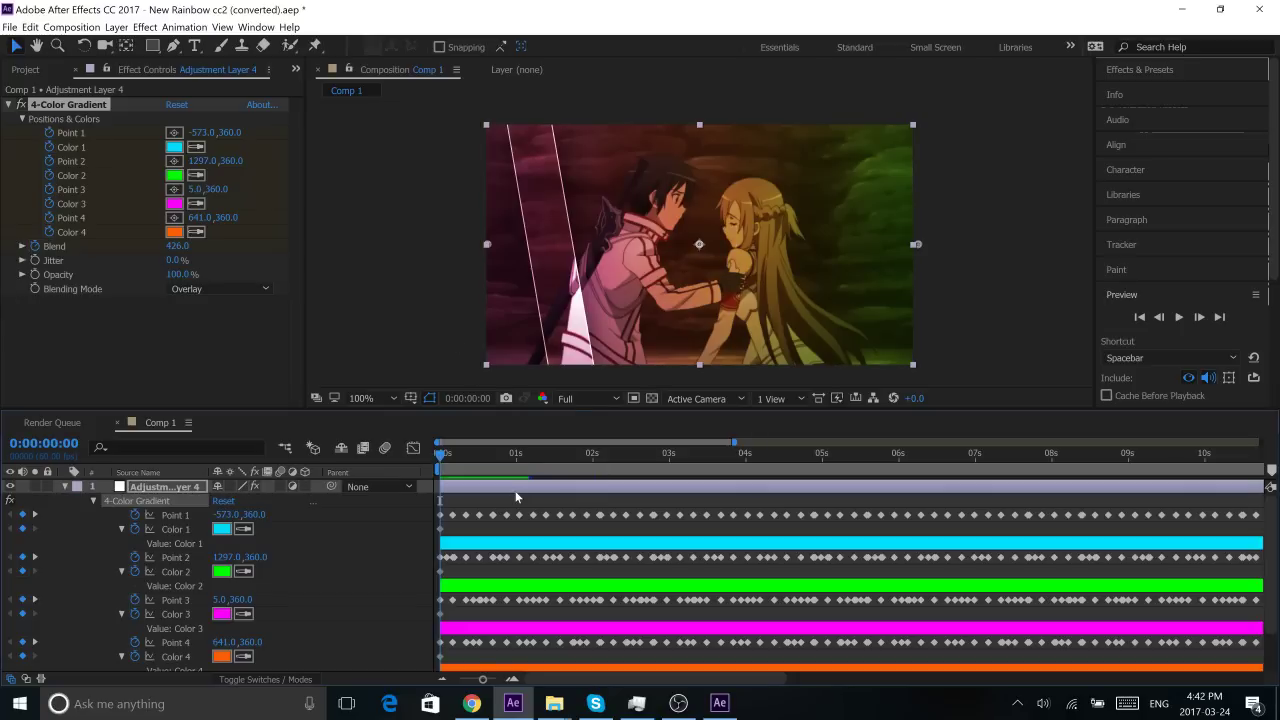
pyautogui.moveTo(735, 442); pyautogui.dragTo(830, 442)
pyautogui.click(712, 457)
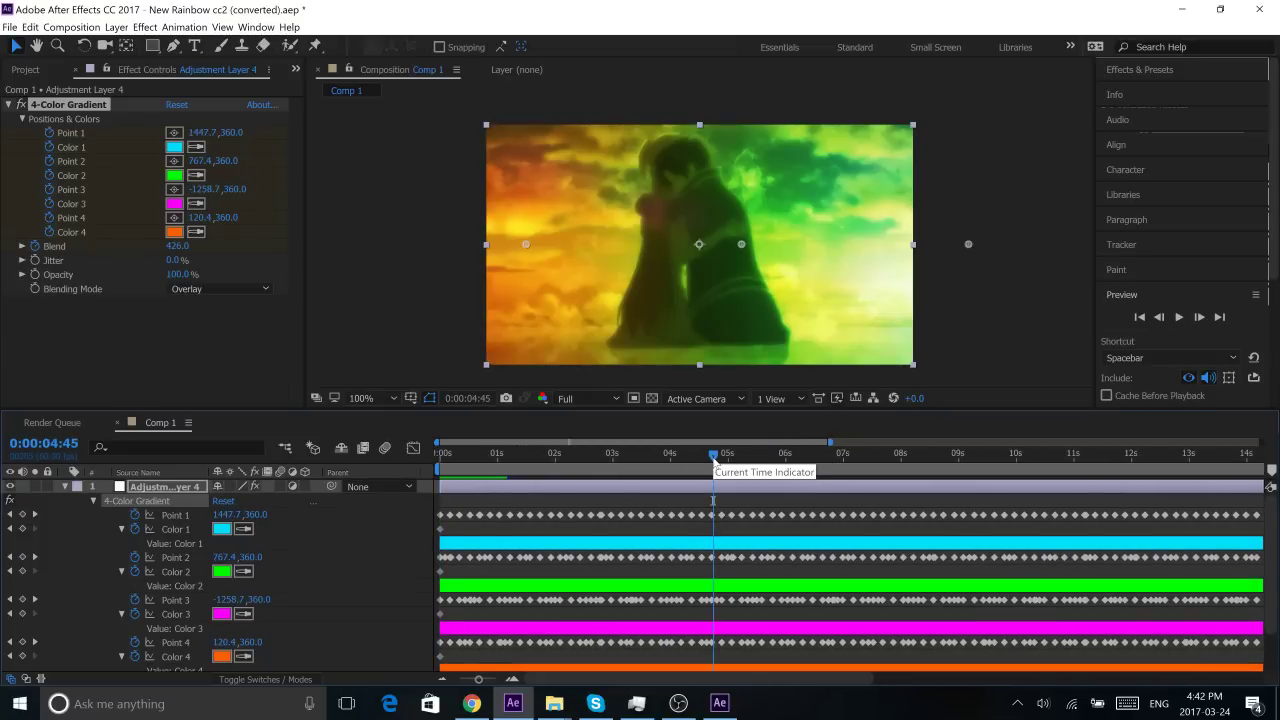
pyautogui.moveTo(712, 456); pyautogui.dragTo(806, 474)
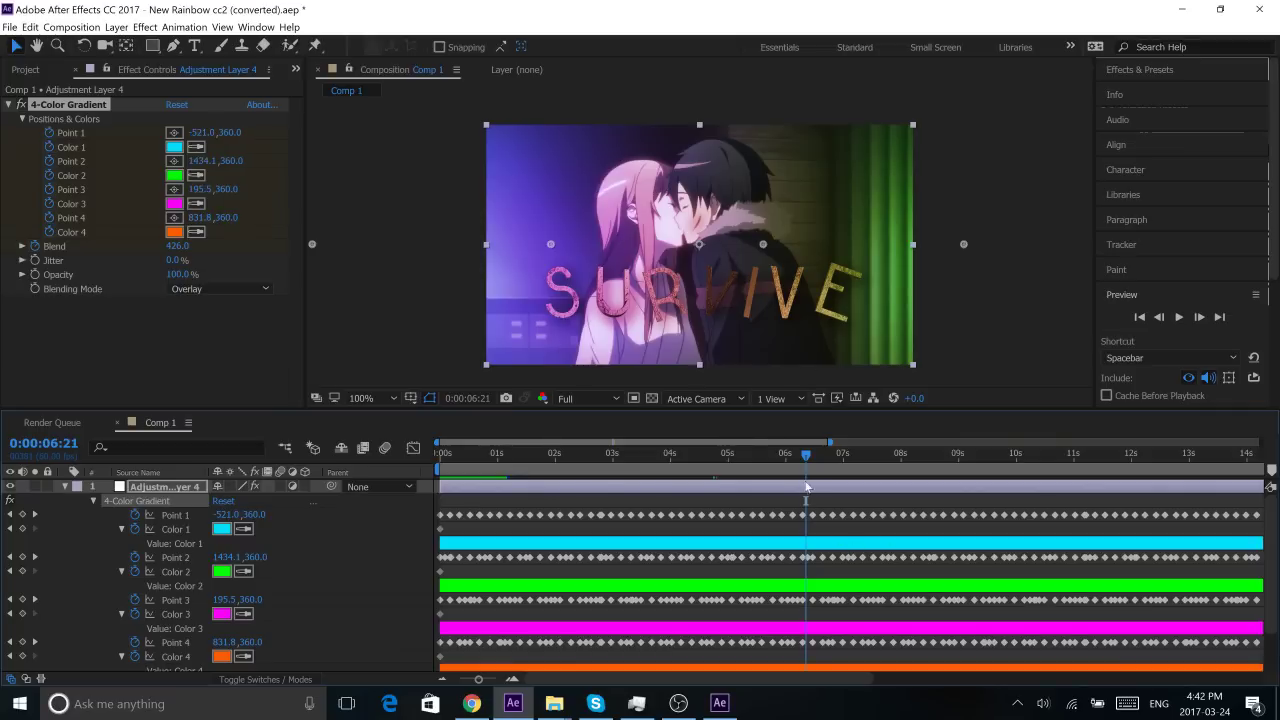
# Step: Set Color 1 to blue, move its first keyframe to 0:00:06:21, and preview the animation
pyautogui.click(224, 530)
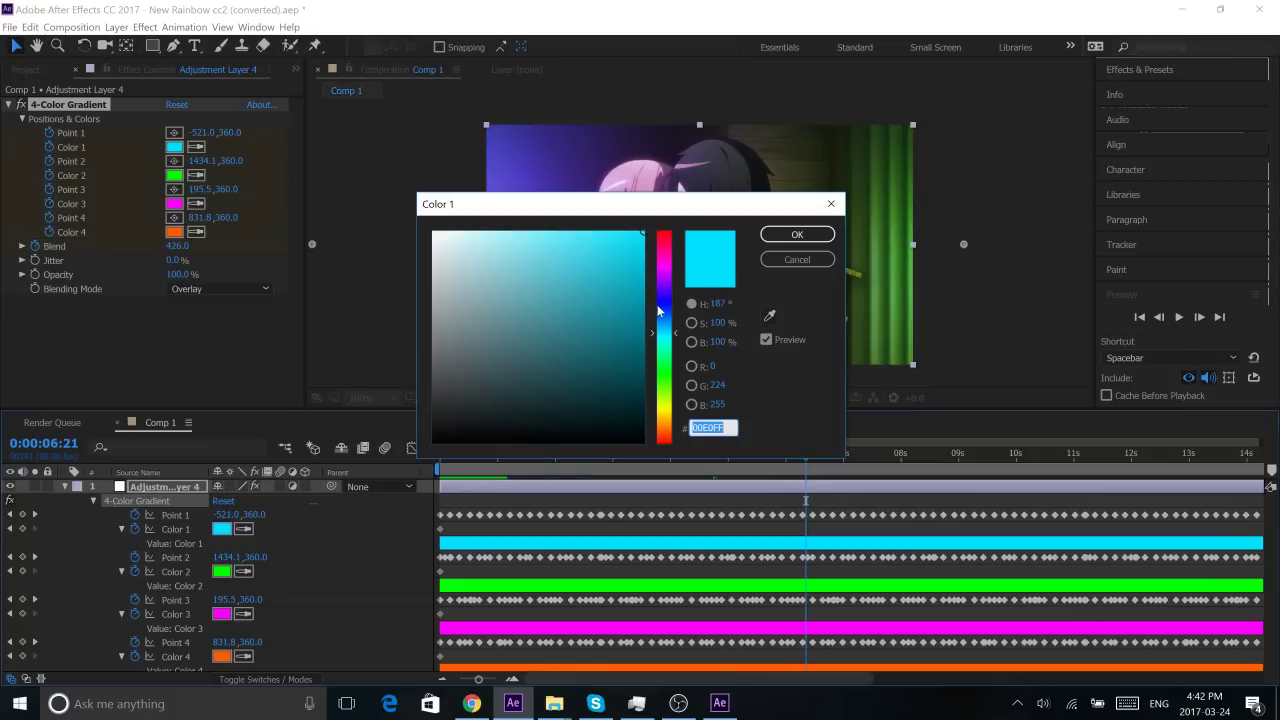
pyautogui.click(657, 306)
pyautogui.click(795, 238)
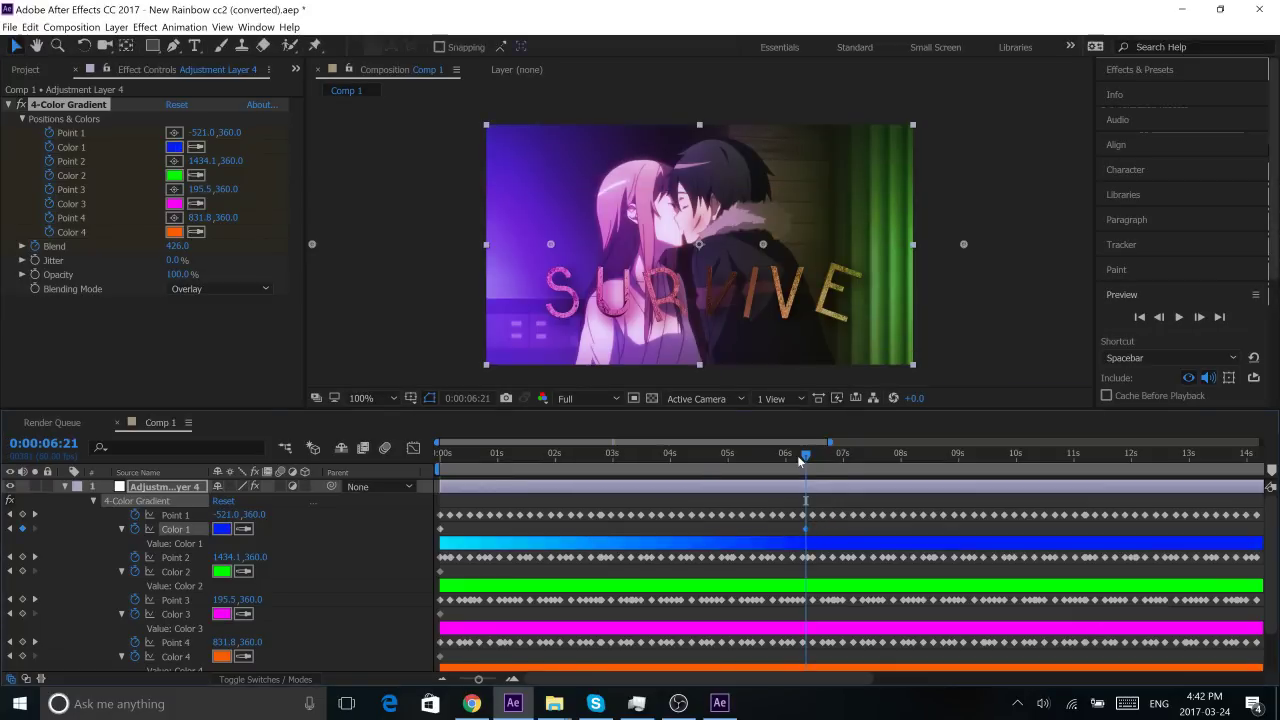
pyautogui.click(441, 531)
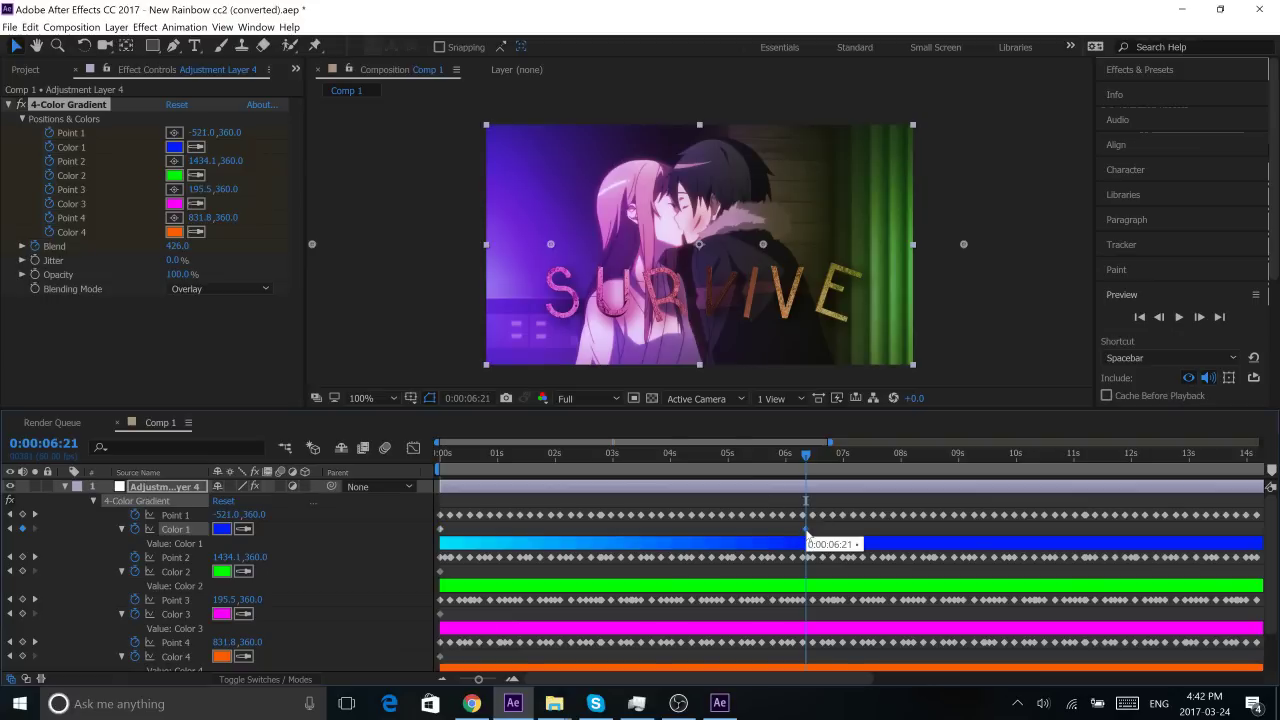
pyautogui.moveTo(806, 530); pyautogui.dragTo(806, 530)
pyautogui.press('space')
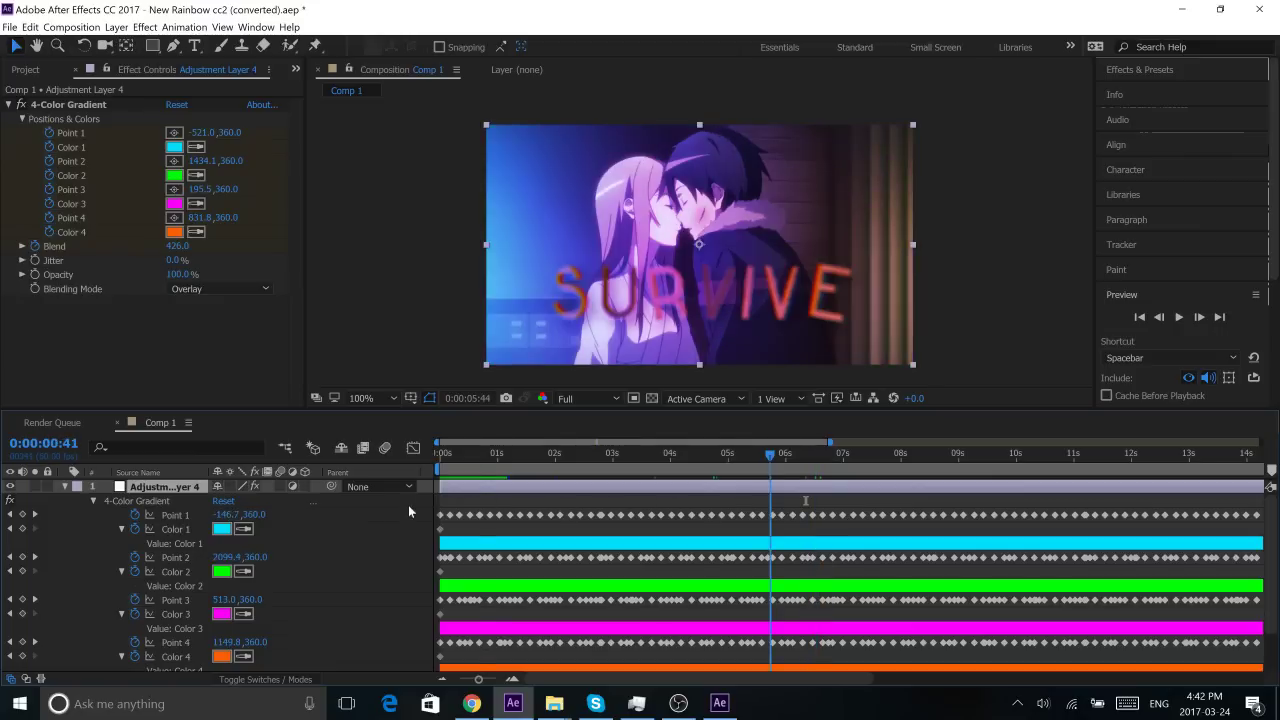
pyautogui.press('space')
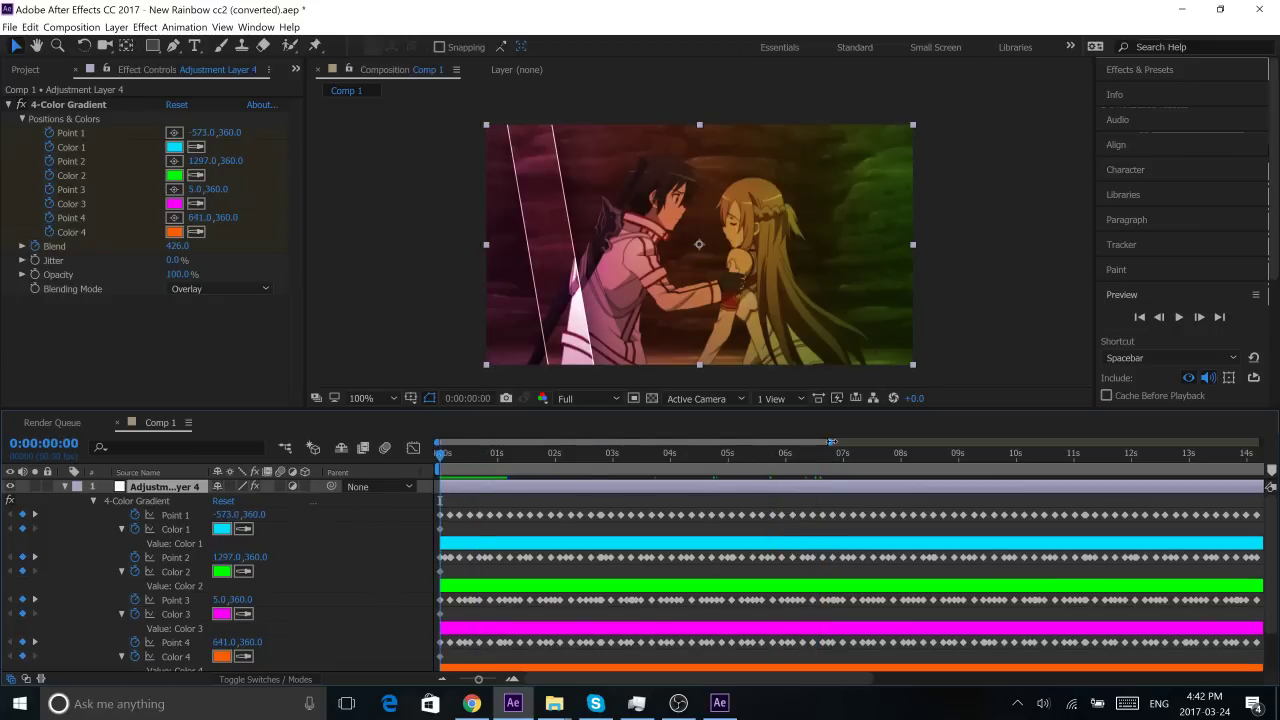
# Step: Change Color 1 to blue and scroll the panel to review the result
pyautogui.click(222, 529)
pyautogui.click(665, 308)
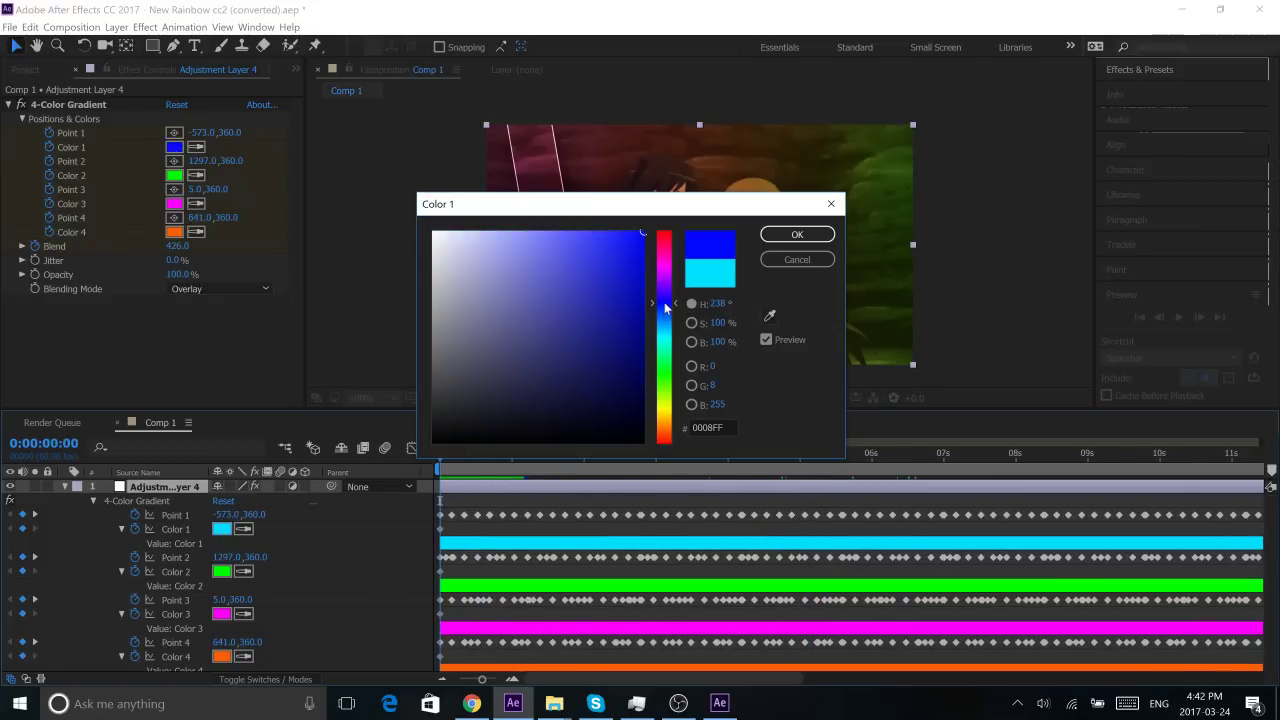
pyautogui.click(797, 234)
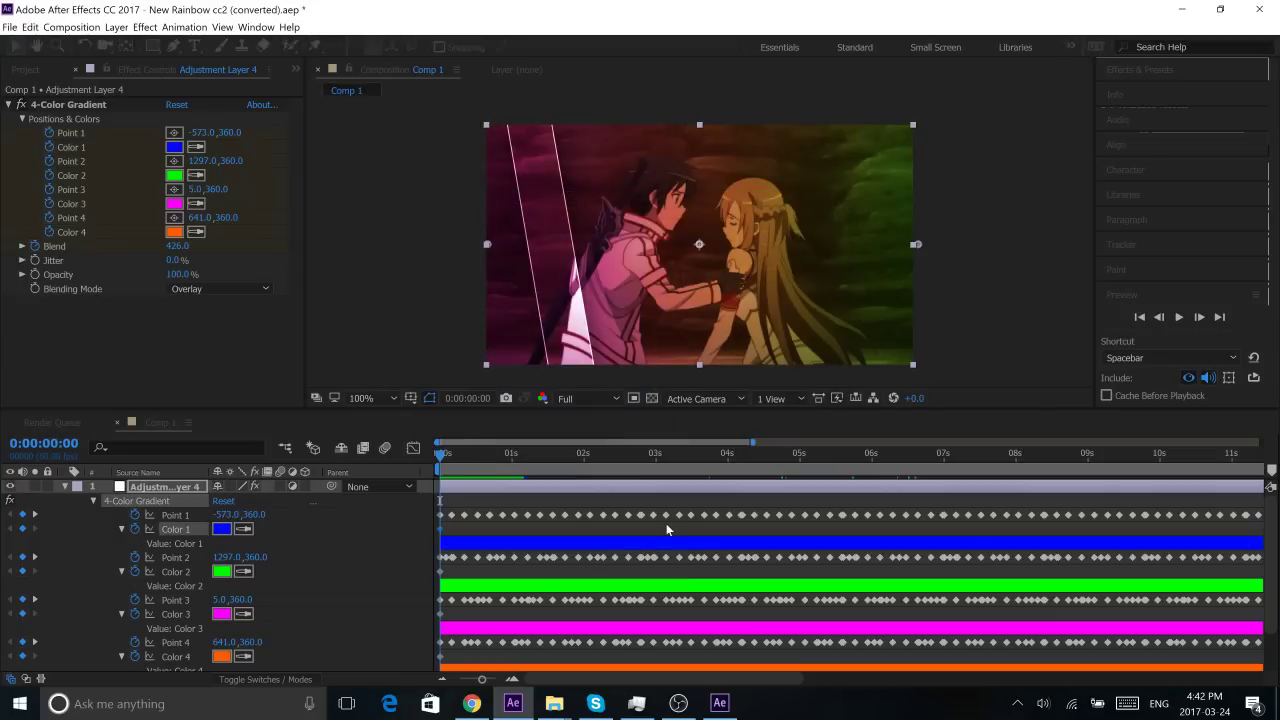
pyautogui.scroll(-1, 665, 522)
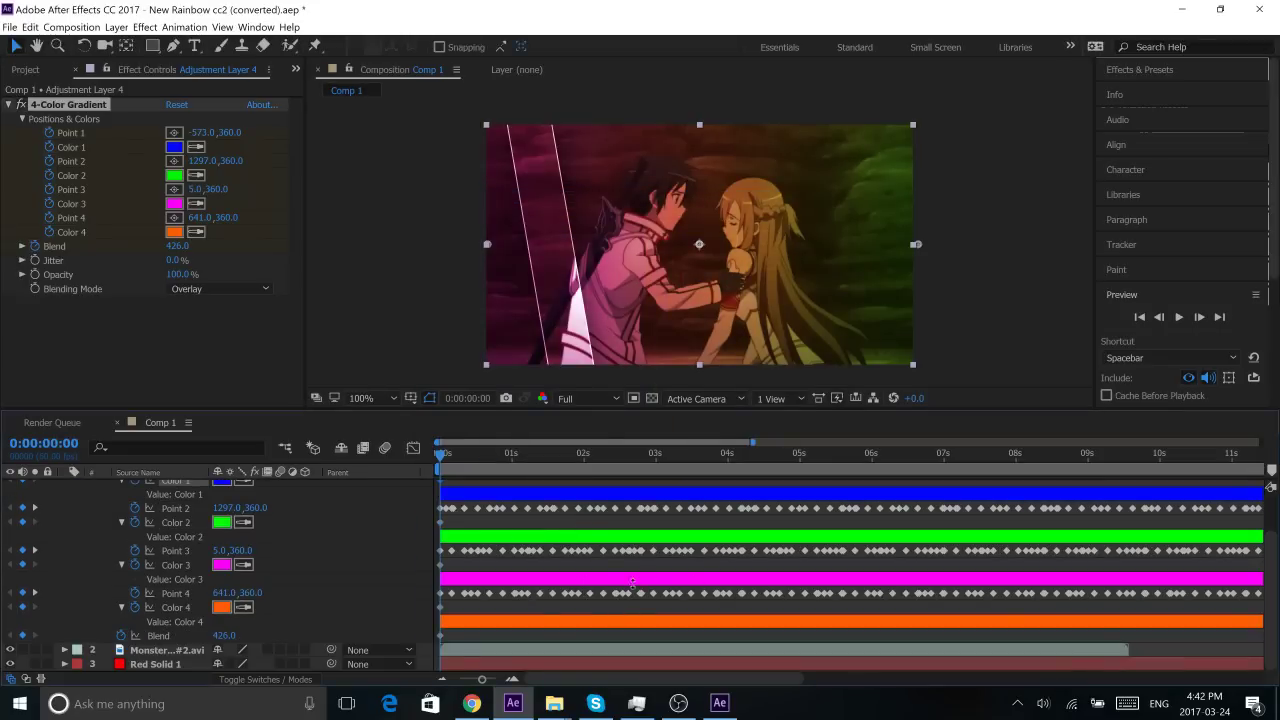
pyautogui.scroll(1, 539, 623)
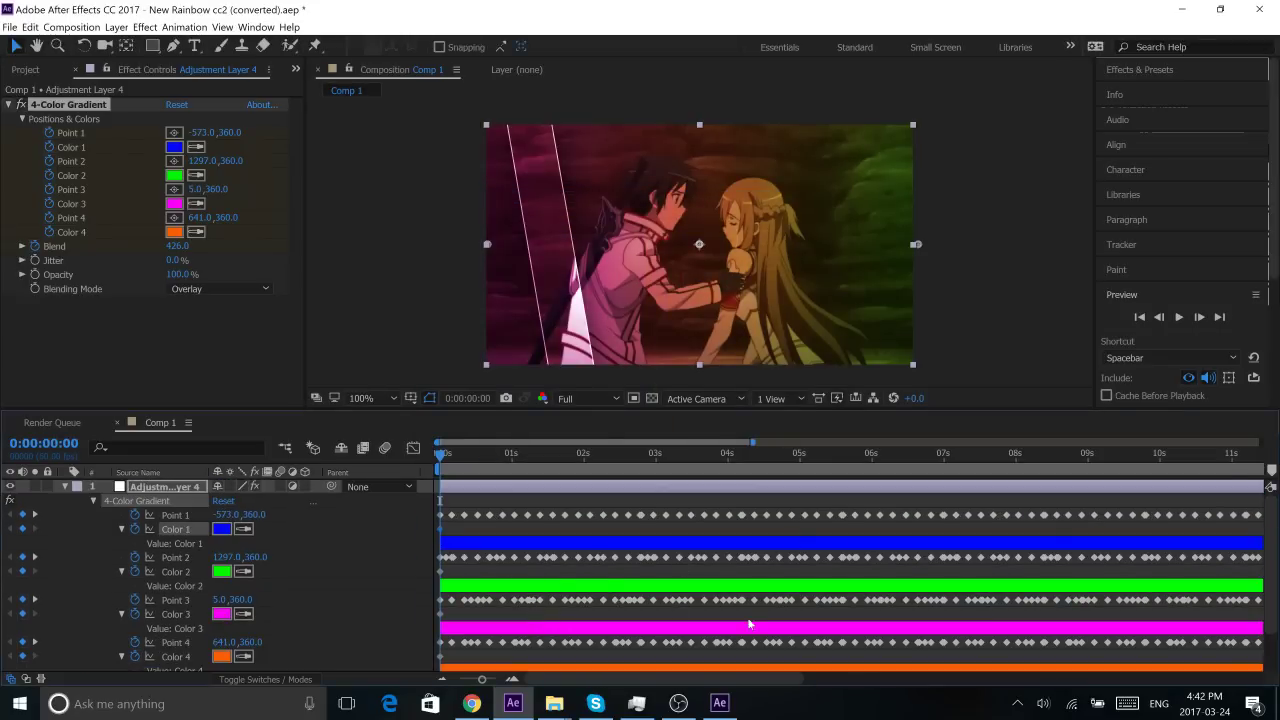
pyautogui.scroll(-1, 680, 643)
pyautogui.scroll(1, 611, 629)
# Step: Return Color 1 to cyan 00F4FF, zoom the timeline to about 12 seconds, and collapse the properties
pyautogui.click(221, 529)
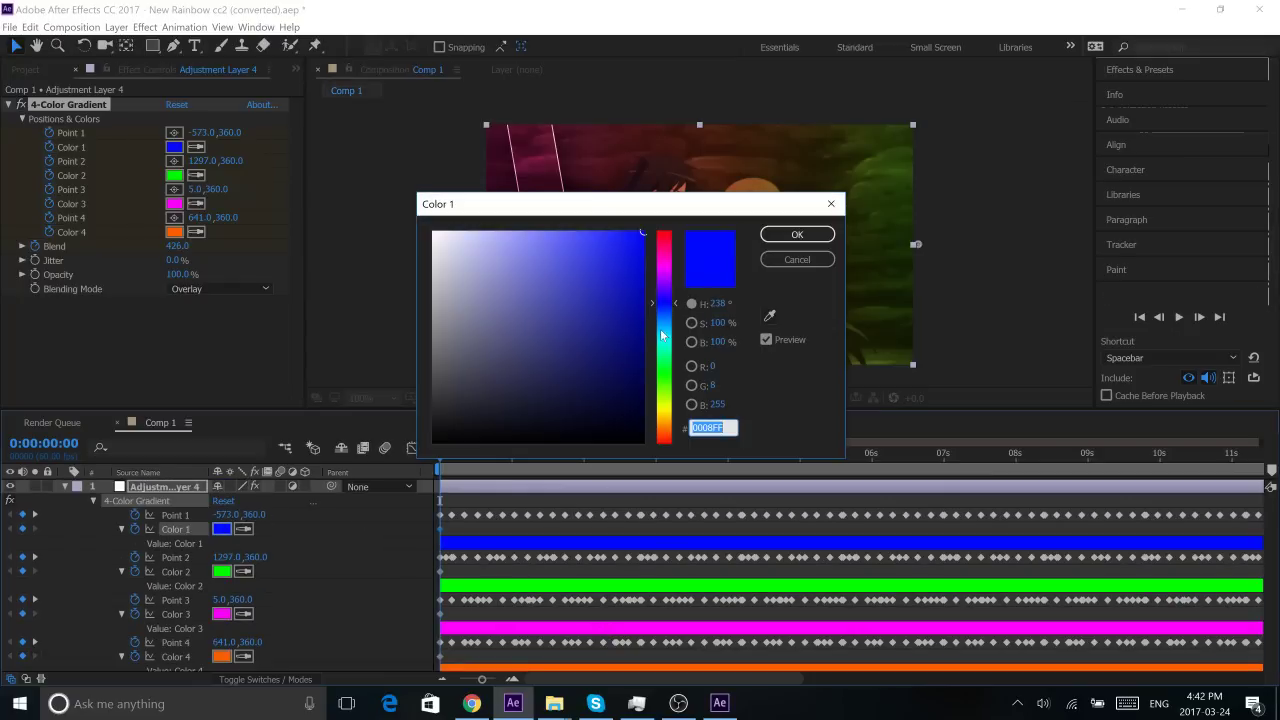
pyautogui.click(661, 334)
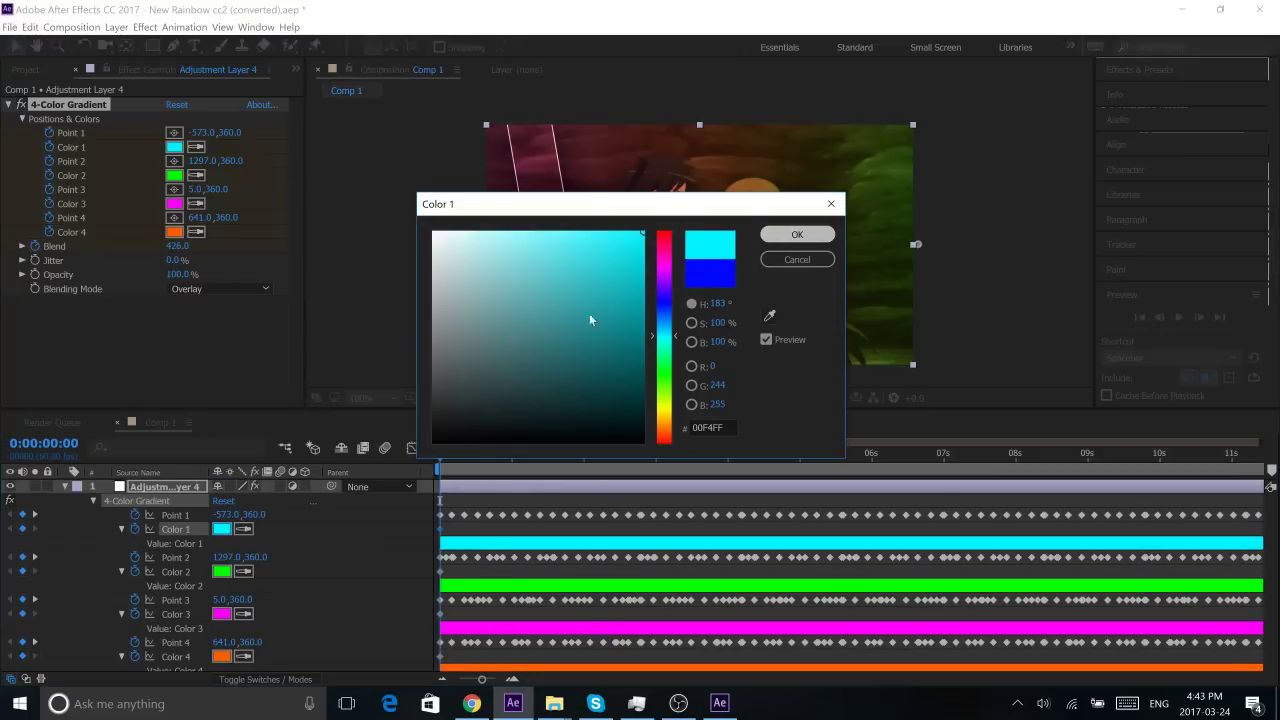
pyautogui.press('Return')
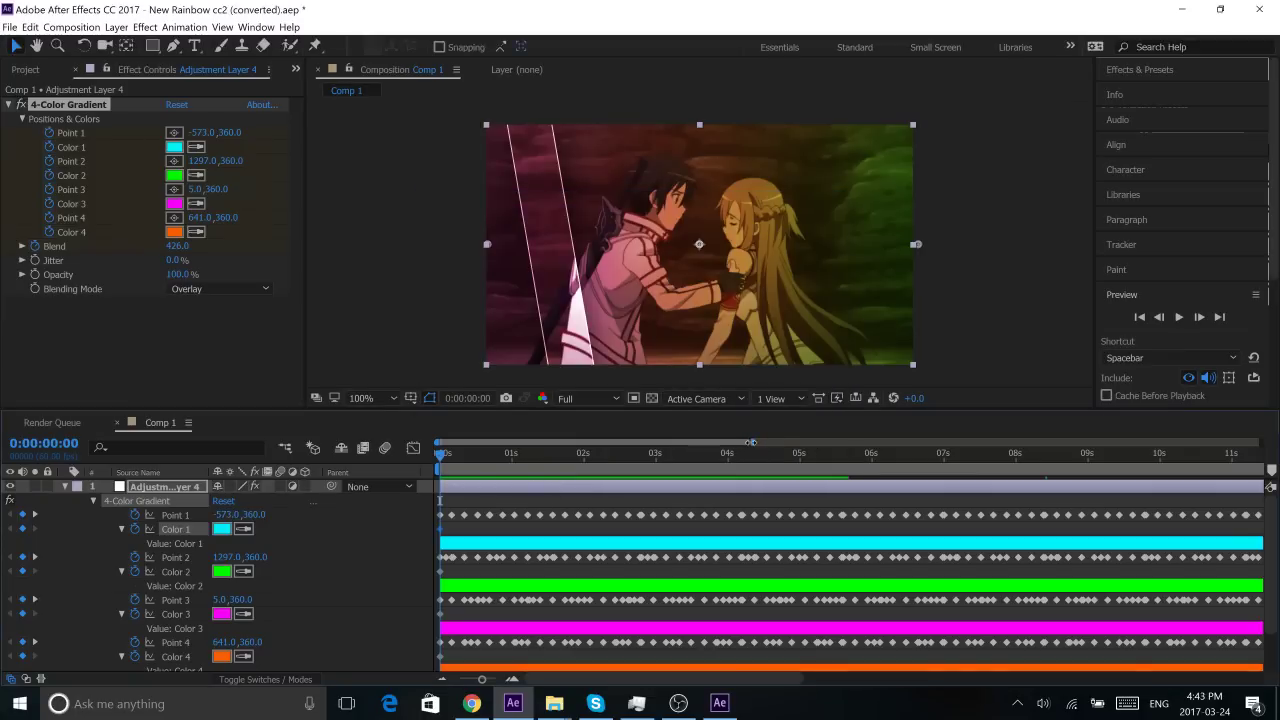
pyautogui.moveTo(752, 442); pyautogui.dragTo(778, 442)
pyautogui.press('u')
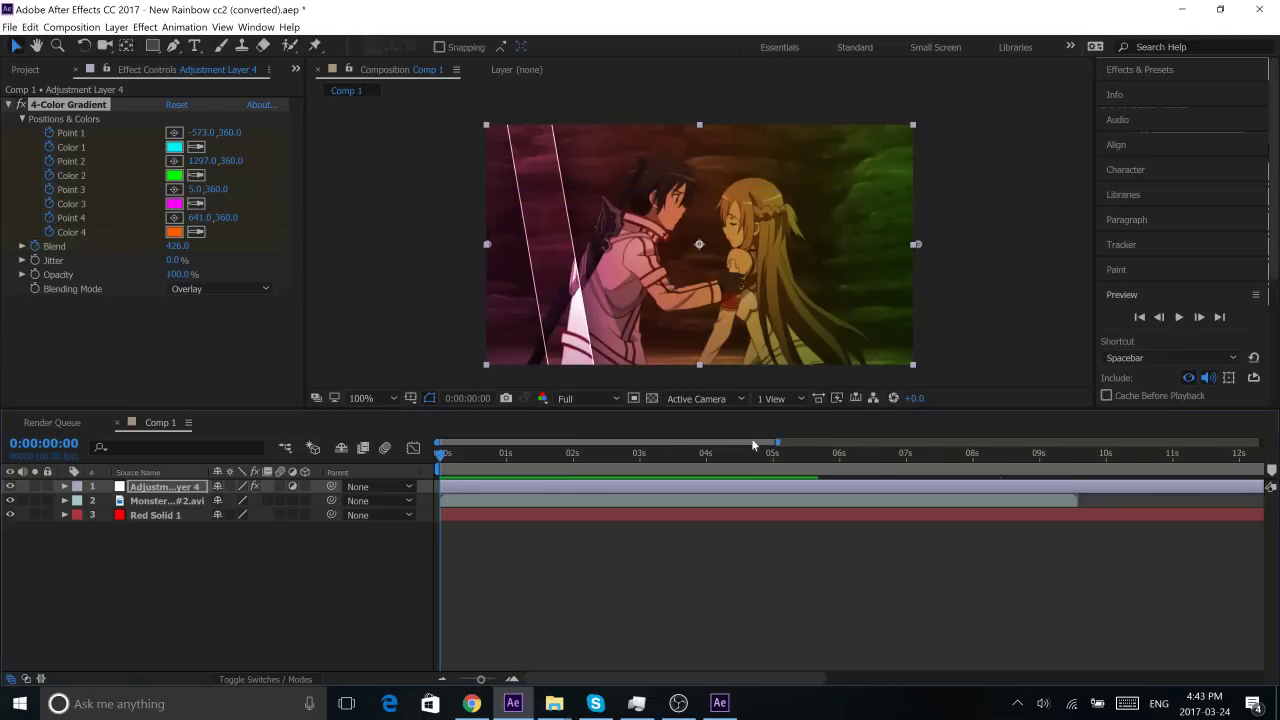
# Step: Keep Overlay as the gradient's blending mode and briefly preview the composition
pyautogui.click(194, 290)
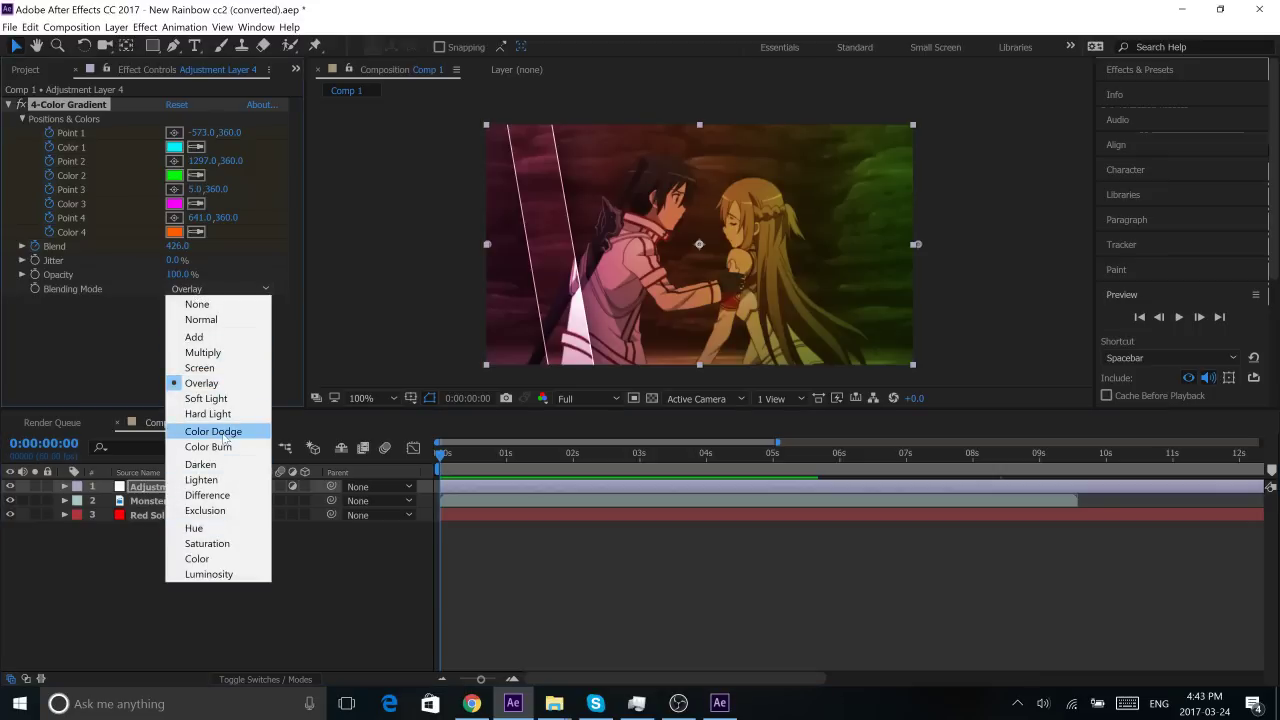
pyautogui.click(226, 383)
pyautogui.click(1178, 316)
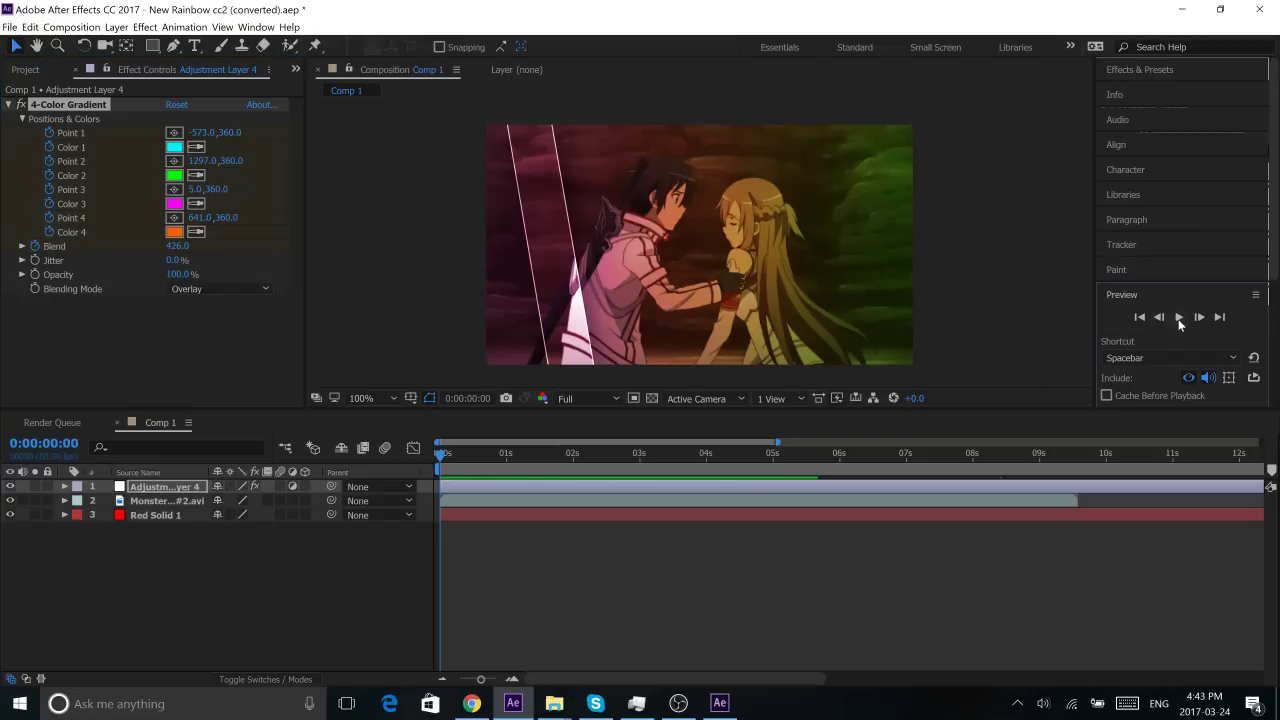
pyautogui.click(228, 290)
# Step: Switch the gradient's blending mode to Hue and play from about 0:00:01:59
pyautogui.click(228, 290)
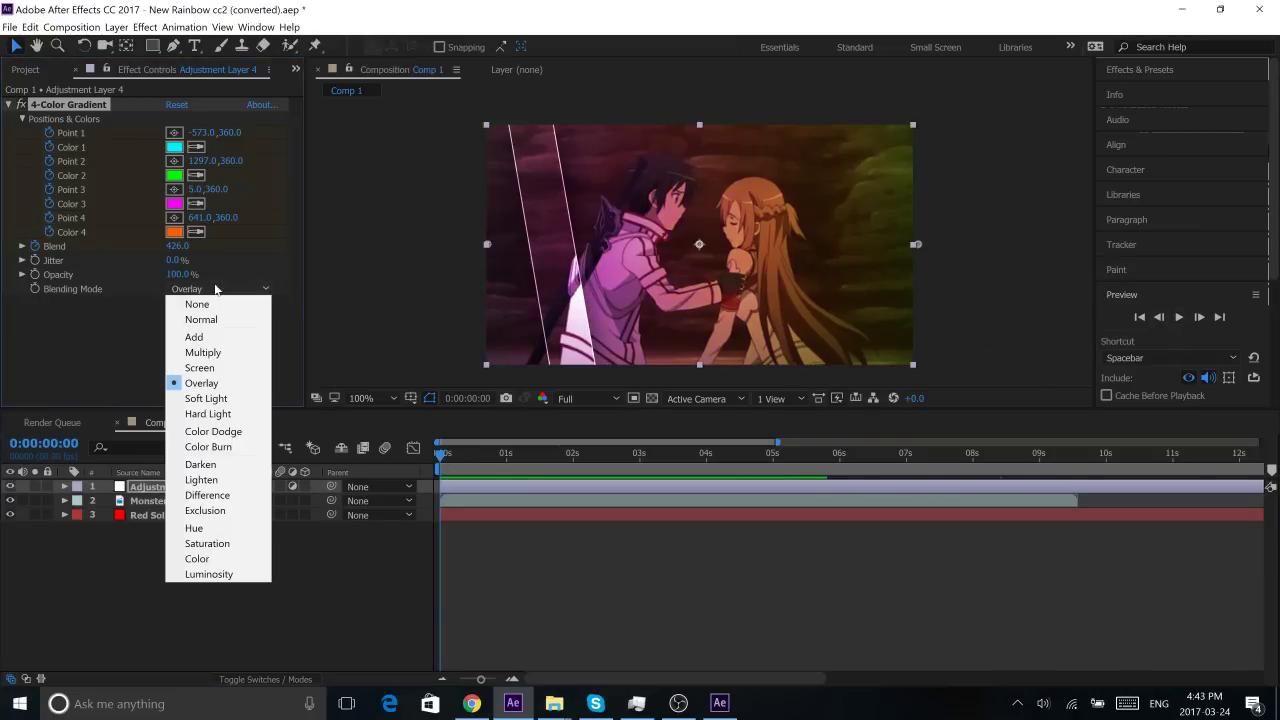
pyautogui.click(246, 527)
pyautogui.moveTo(533, 468); pyautogui.dragTo(559, 474)
pyautogui.press('space')
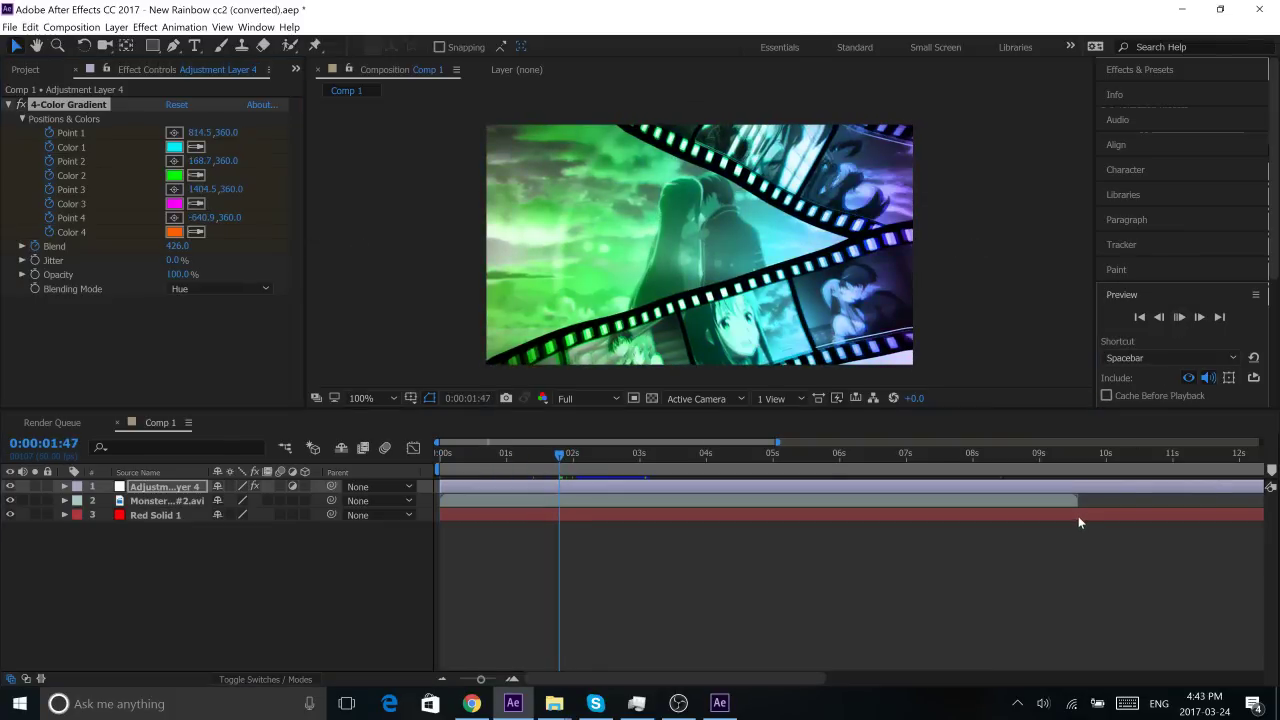